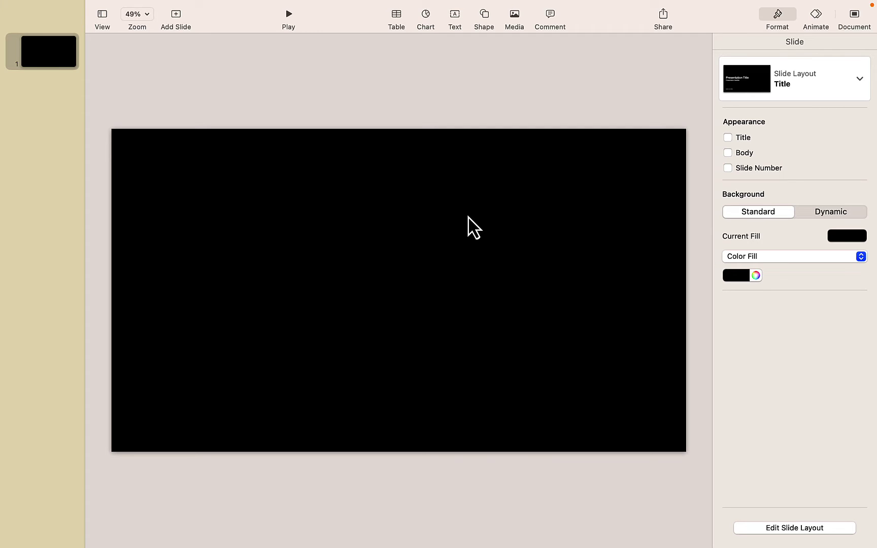
Insert a white 100 × 100 pt circle from the Basic shapes and show its size and position
{"action": "left_click", "coordinate": [484, 15]}
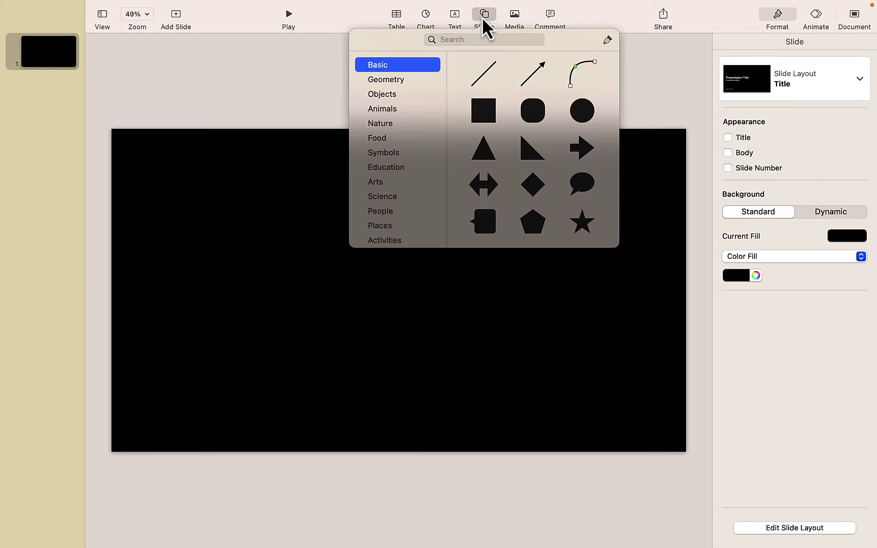
{"action": "left_click", "coordinate": [583, 116]}
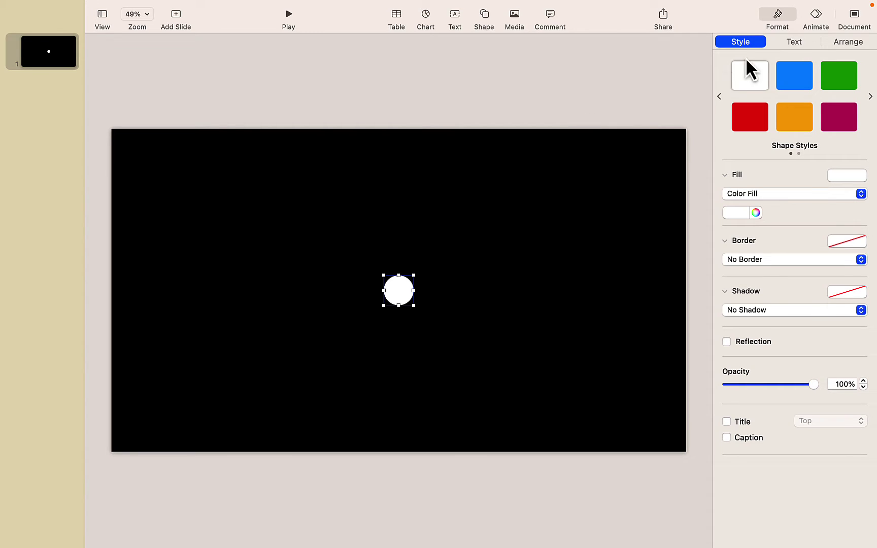
{"action": "left_click", "coordinate": [836, 42]}
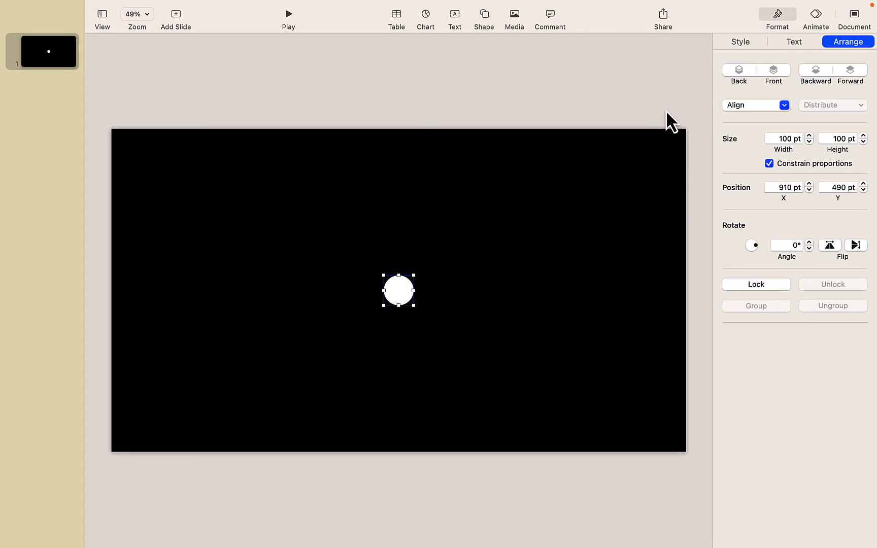
Enlarge the circle and duplicate it into an evenly spaced row of four 475 pt circles
{"action": "left_click_drag", "start_coordinate": [414, 290], "coordinate": [653, 290]}
{"action": "left_click", "coordinate": [403, 318]}
{"action": "left_click", "coordinate": [258, 300]}
{"action": "left_click", "coordinate": [283, 308]}
{"action": "left_click", "coordinate": [249, 298]}
{"action": "left_click_drag", "start_coordinate": [631, 412], "coordinate": [203, 338]}
{"action": "left_click", "coordinate": [285, 423]}
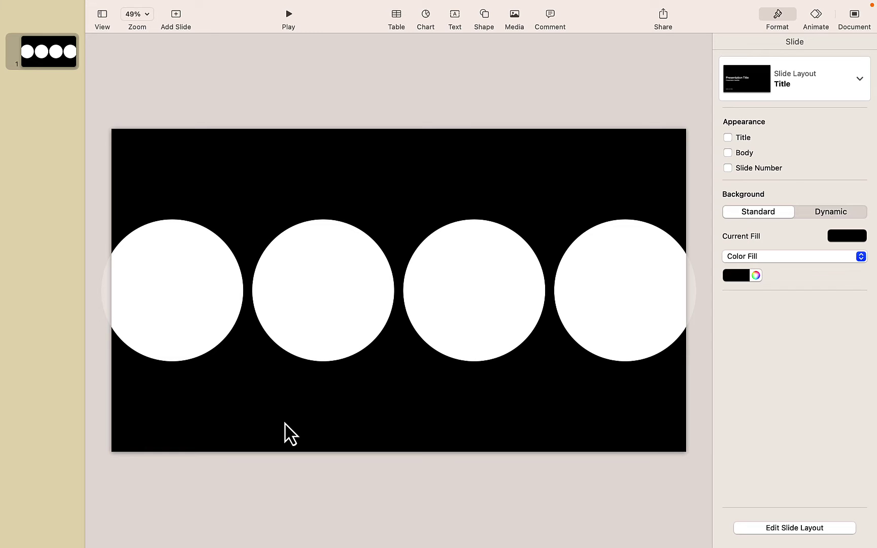
Give the leftmost circle a blue drop shadow: 100 pt blur, 100% opacity, 50 pt offset
{"action": "left_click", "coordinate": [150, 281]}
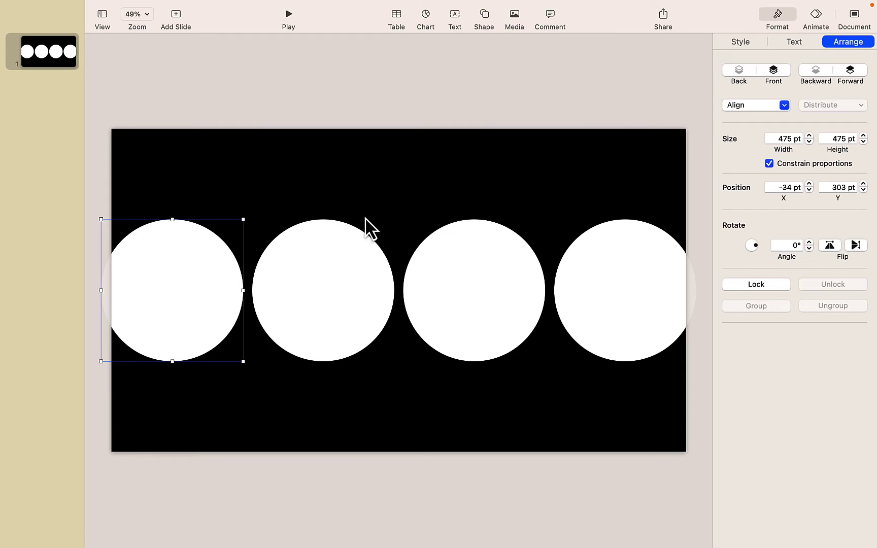
{"action": "left_click", "coordinate": [740, 42]}
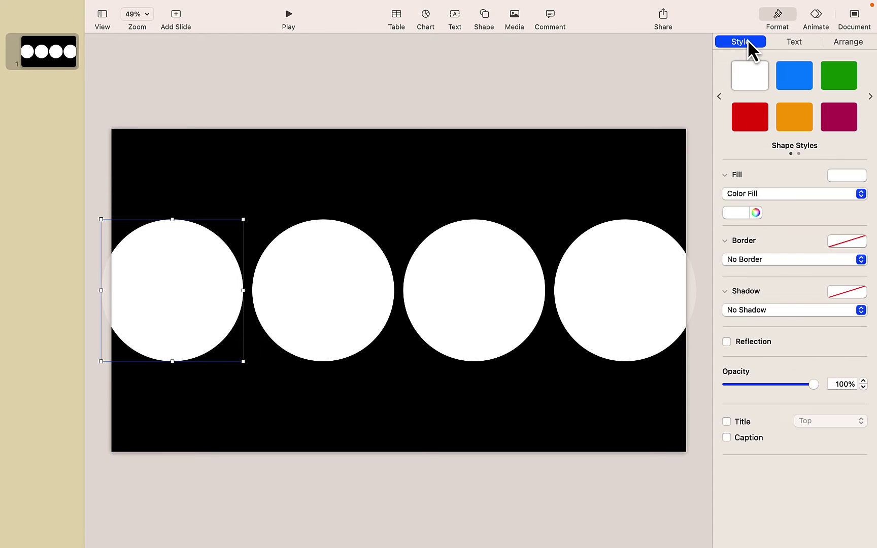
{"action": "left_click", "coordinate": [736, 311]}
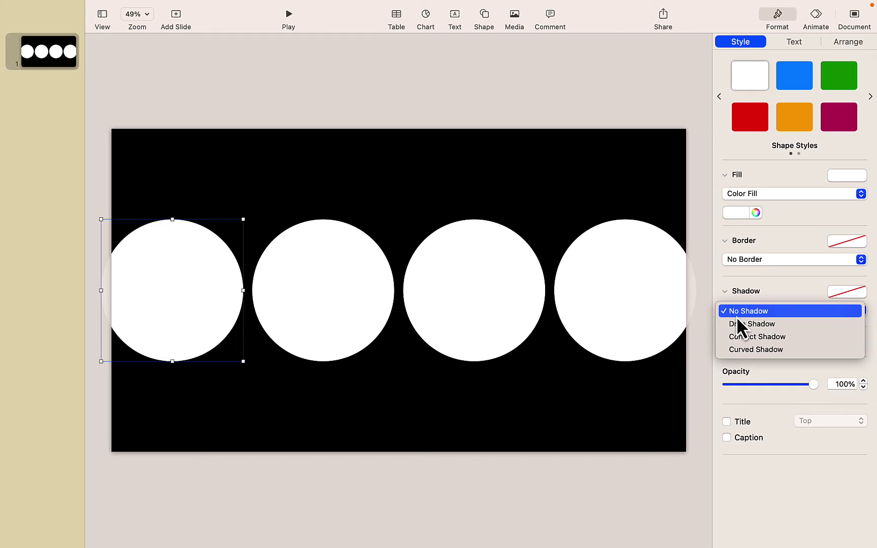
{"action": "left_click", "coordinate": [766, 325]}
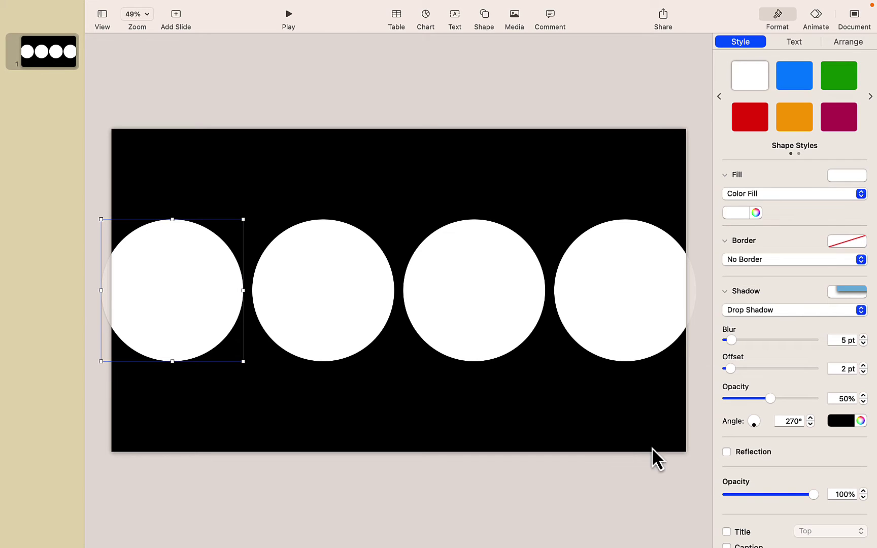
{"action": "left_click", "coordinate": [847, 423]}
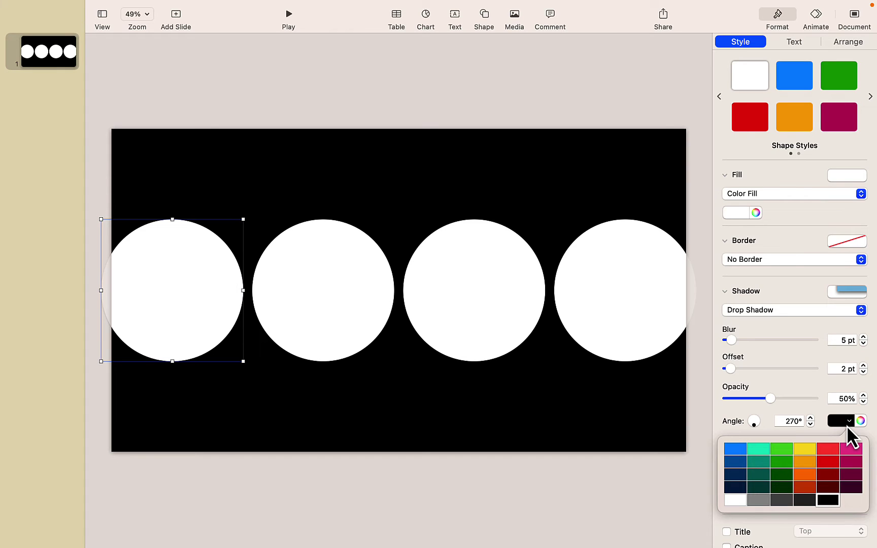
{"action": "left_click", "coordinate": [741, 448]}
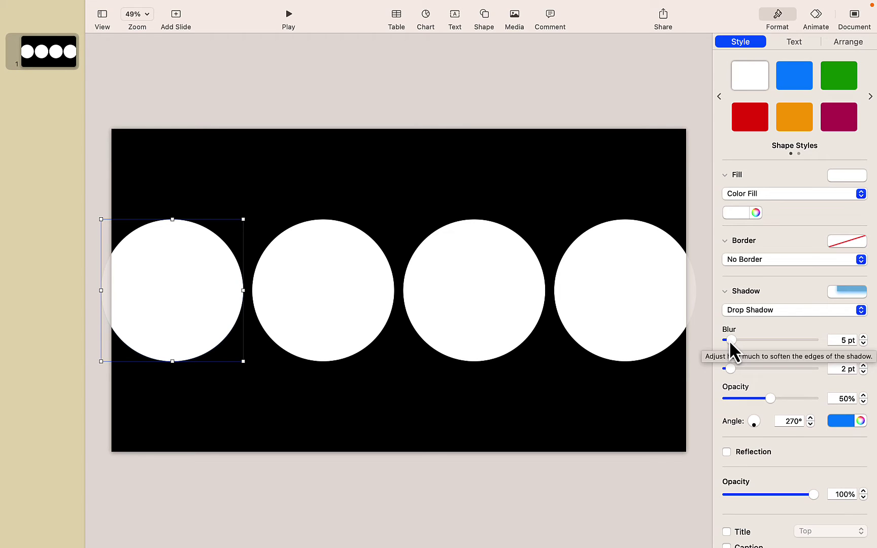
{"action": "left_click_drag", "start_coordinate": [730, 340], "coordinate": [795, 340]}
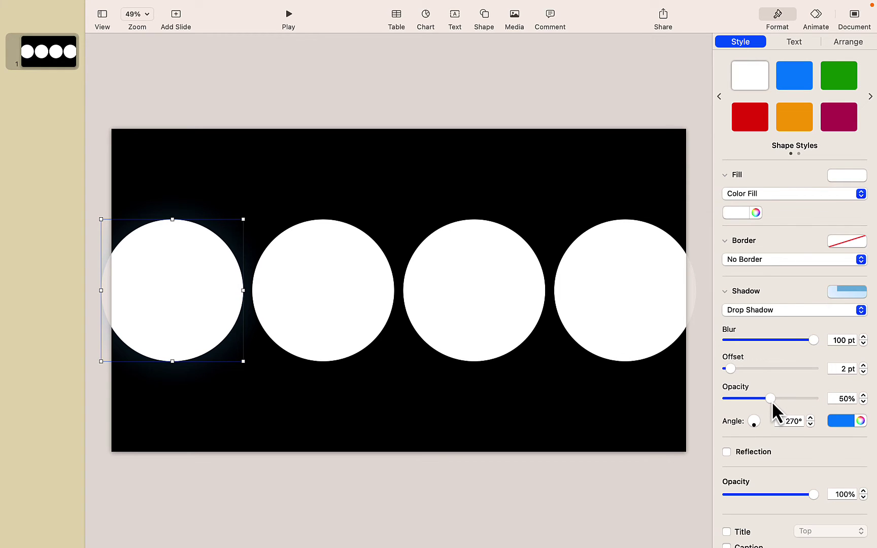
{"action": "left_click_drag", "start_coordinate": [772, 401], "coordinate": [837, 398]}
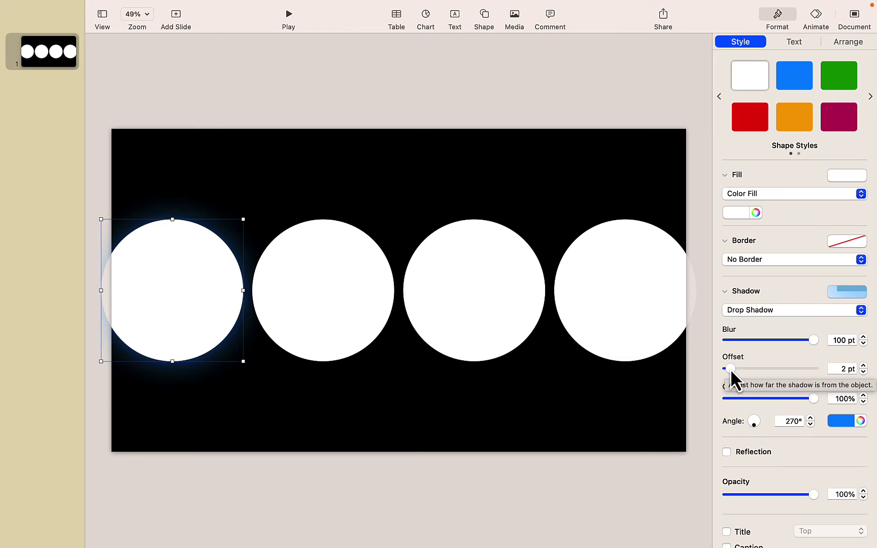
{"action": "left_click_drag", "start_coordinate": [736, 369], "coordinate": [815, 370]}
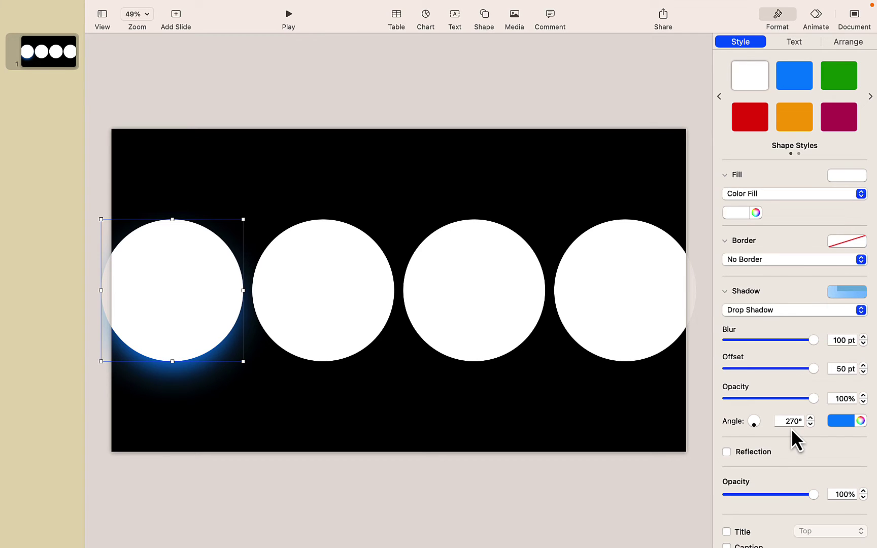
Give the second circle a magenta drop shadow angled at 0°
{"action": "left_click", "coordinate": [404, 438]}
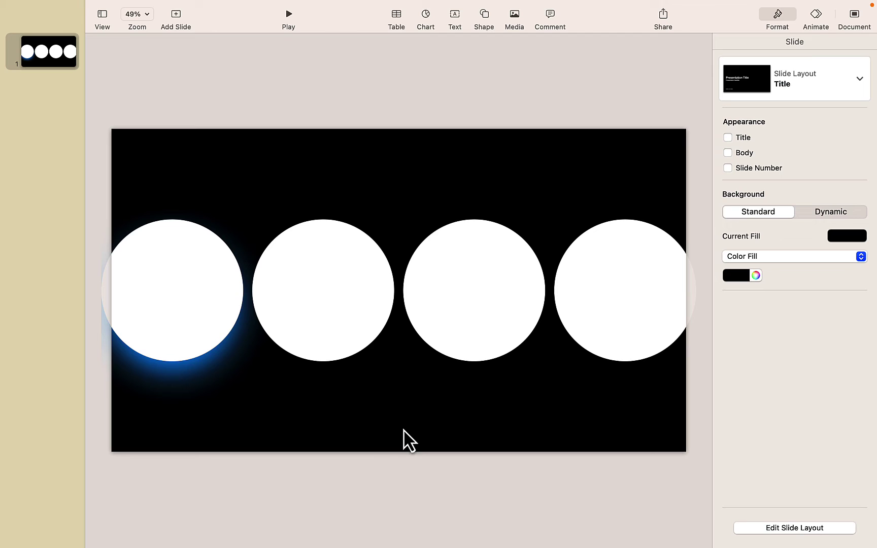
{"action": "left_click", "coordinate": [337, 327]}
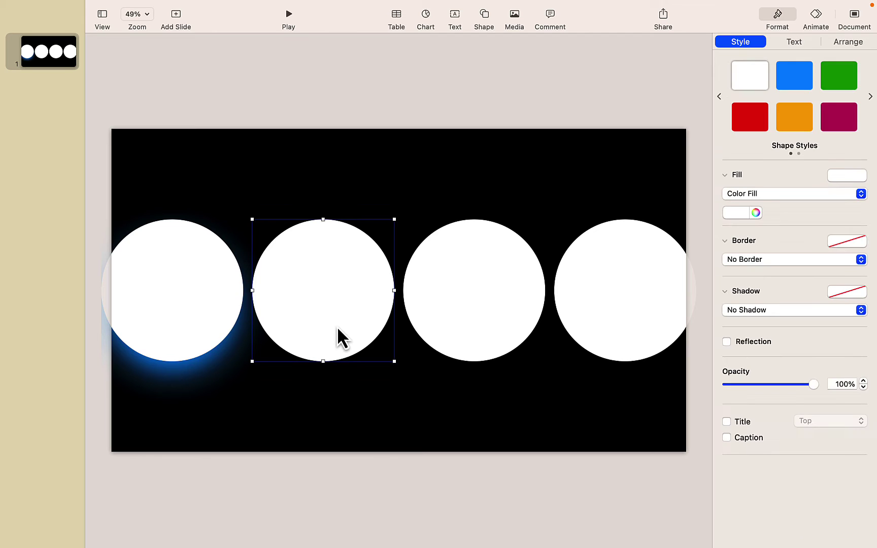
{"action": "left_click", "coordinate": [771, 315]}
{"action": "left_click", "coordinate": [772, 326]}
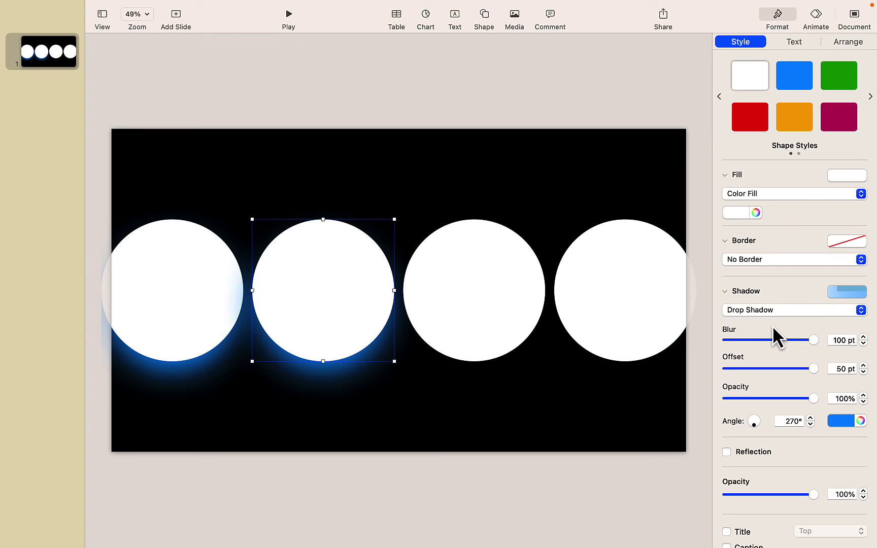
{"action": "left_click", "coordinate": [848, 423]}
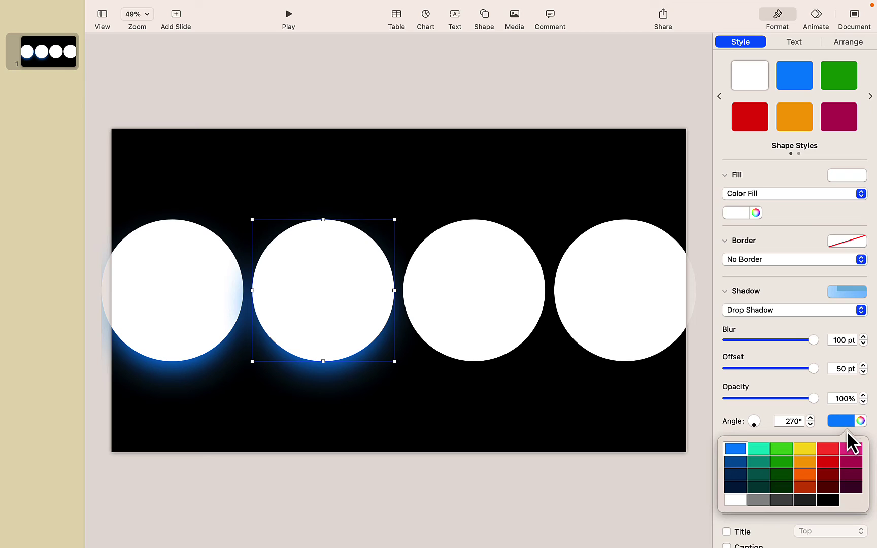
{"action": "left_click", "coordinate": [848, 450]}
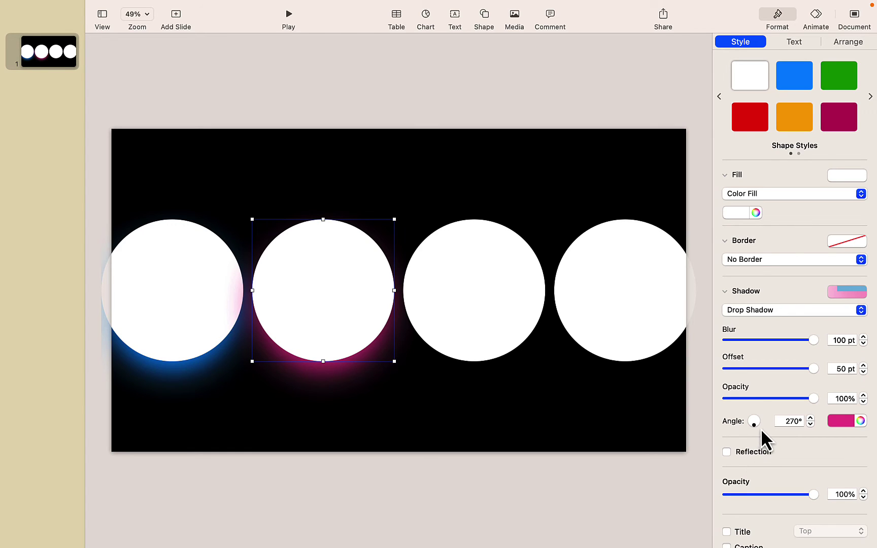
{"action": "left_click", "coordinate": [781, 421]}
{"action": "type", "text": "0"}
{"action": "key", "text": "Return"}
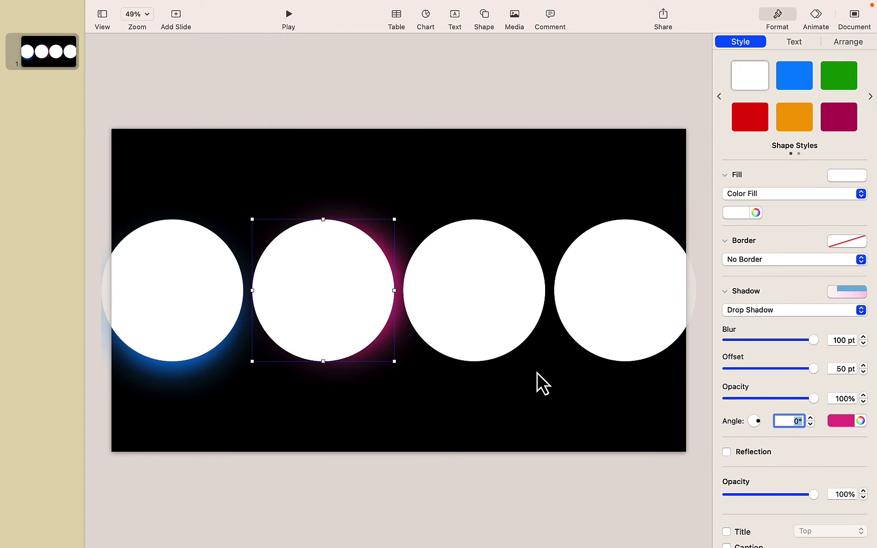
Give the third circle a yellow drop shadow angled at 90°
{"action": "left_click", "coordinate": [509, 339]}
{"action": "left_click", "coordinate": [736, 313]}
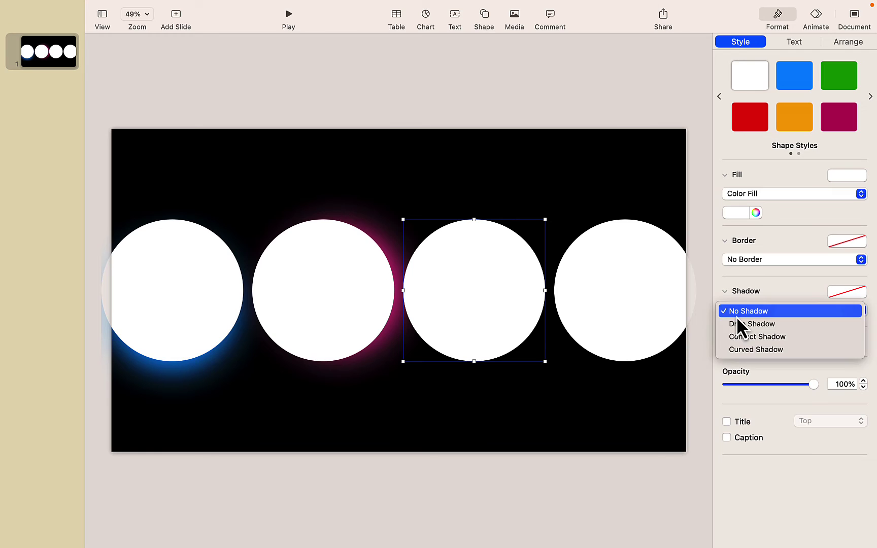
{"action": "left_click", "coordinate": [737, 322]}
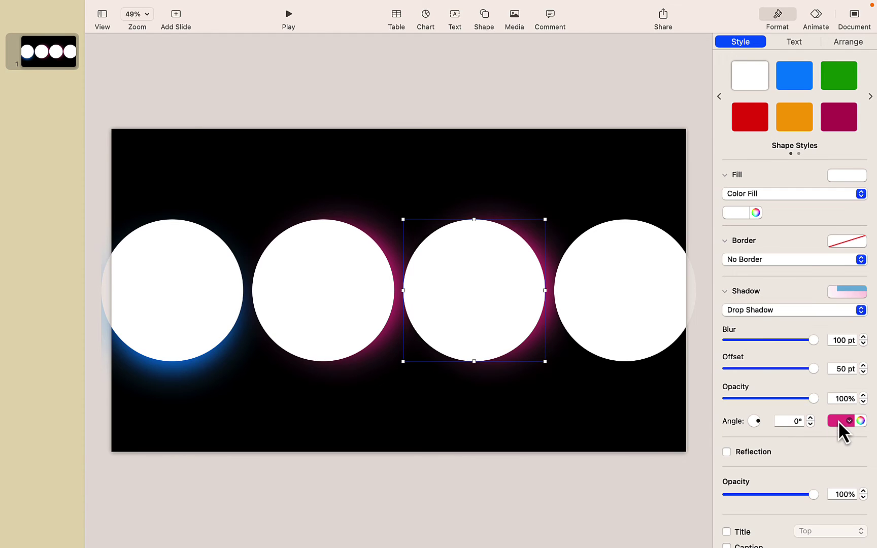
{"action": "left_click", "coordinate": [840, 422]}
{"action": "left_click", "coordinate": [810, 446]}
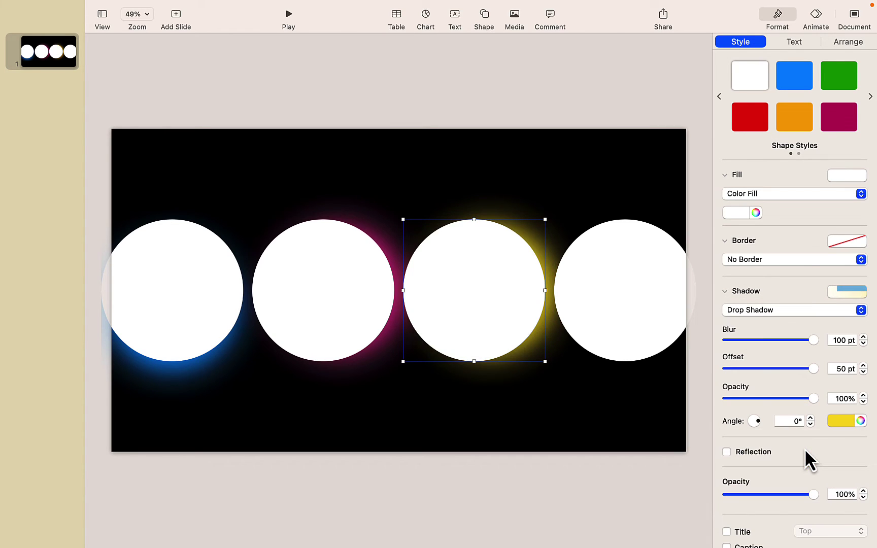
{"action": "left_click", "coordinate": [791, 422]}
{"action": "type", "text": "9"}
{"action": "key", "text": "Return"}
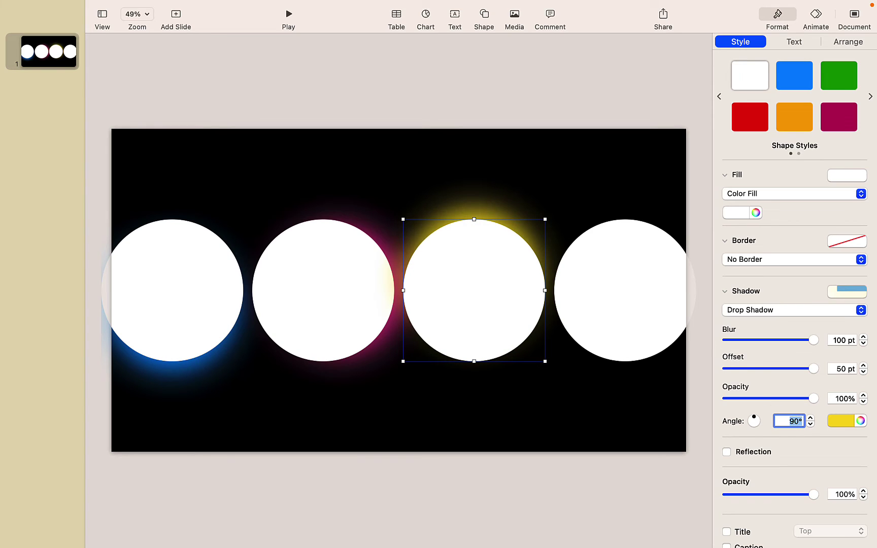
{"action": "left_click", "coordinate": [653, 427]}
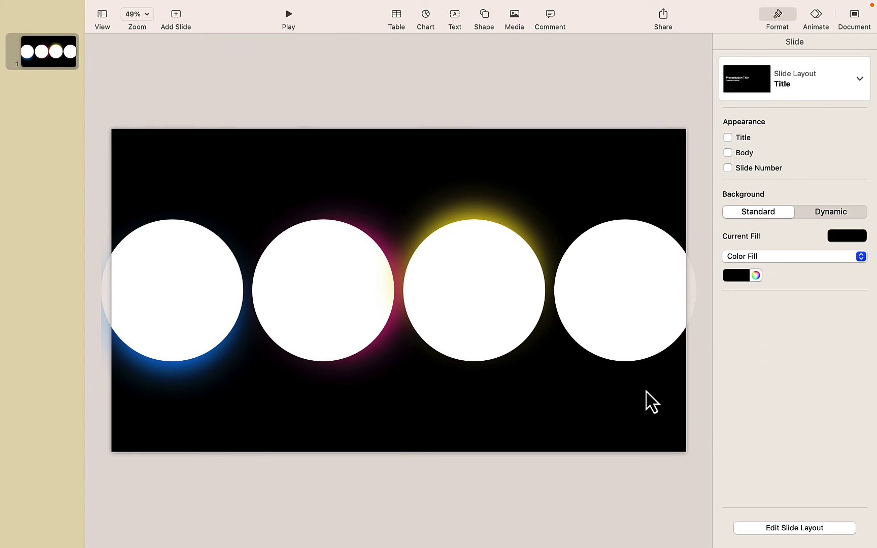
Give the fourth circle a green drop shadow angled at 180°
{"action": "left_click", "coordinate": [638, 322]}
{"action": "left_click", "coordinate": [739, 314]}
{"action": "left_click", "coordinate": [741, 320]}
{"action": "left_click", "coordinate": [843, 423]}
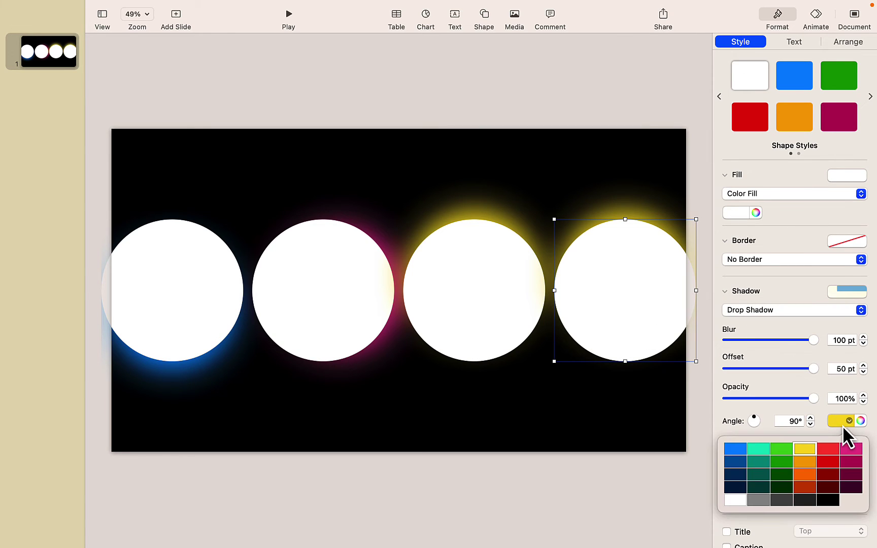
{"action": "left_click", "coordinate": [785, 451]}
{"action": "double_click", "coordinate": [785, 423]}
{"action": "type", "text": "18"}
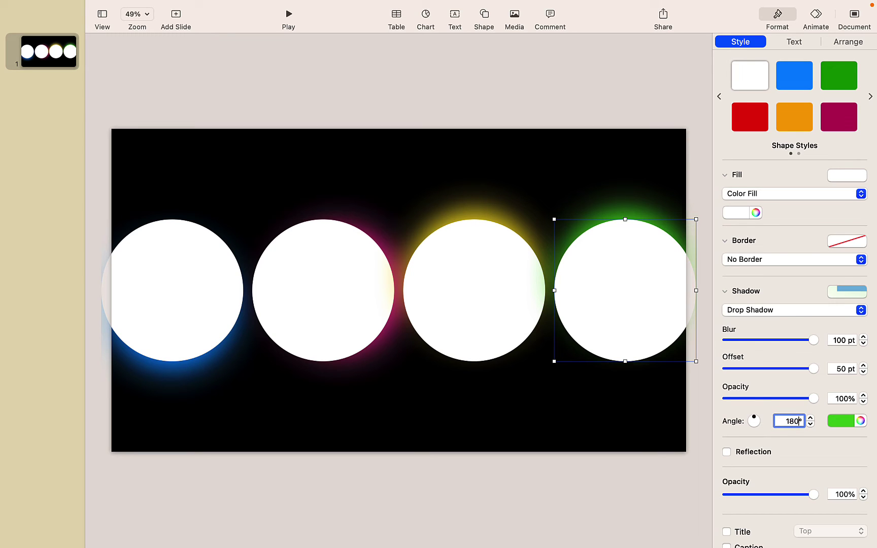
{"action": "key", "text": "Return"}
{"action": "left_click", "coordinate": [616, 431]}
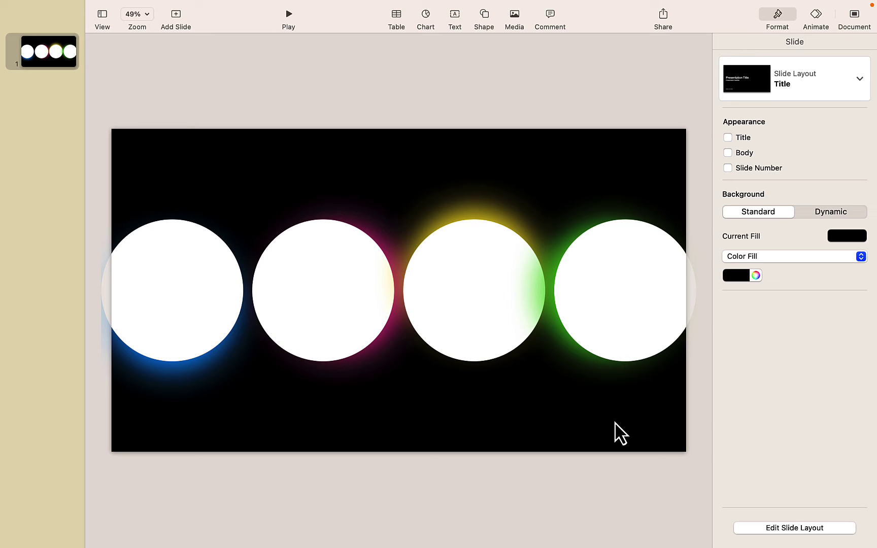
Center-align all four glowing circles so they stack into one rainbow-ringed circle
{"action": "left_click_drag", "start_coordinate": [643, 406], "coordinate": [197, 309]}
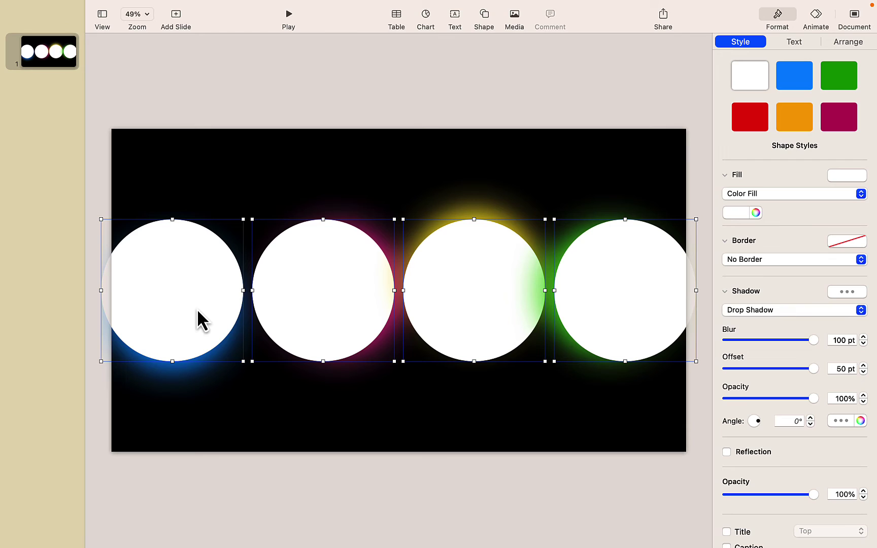
{"action": "right_click", "coordinate": [197, 309]}
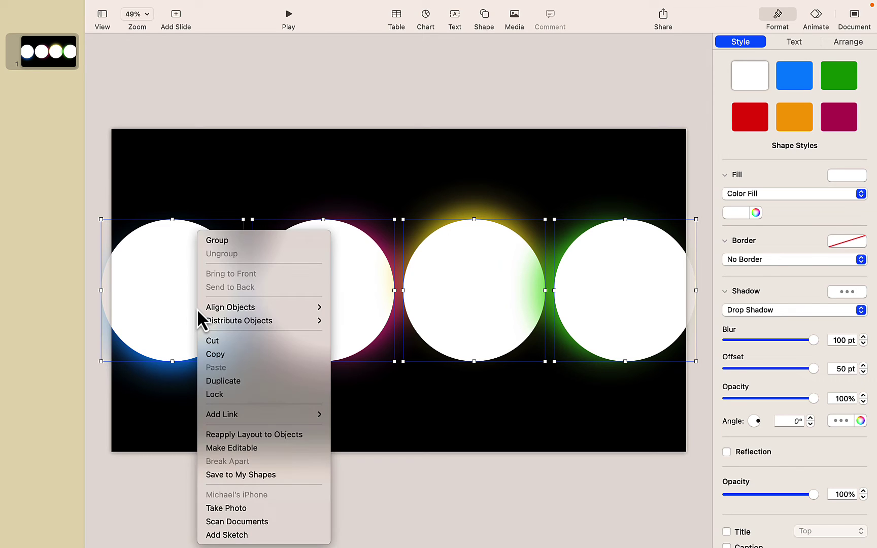
{"action": "mouse_move", "coordinate": [257, 307]}
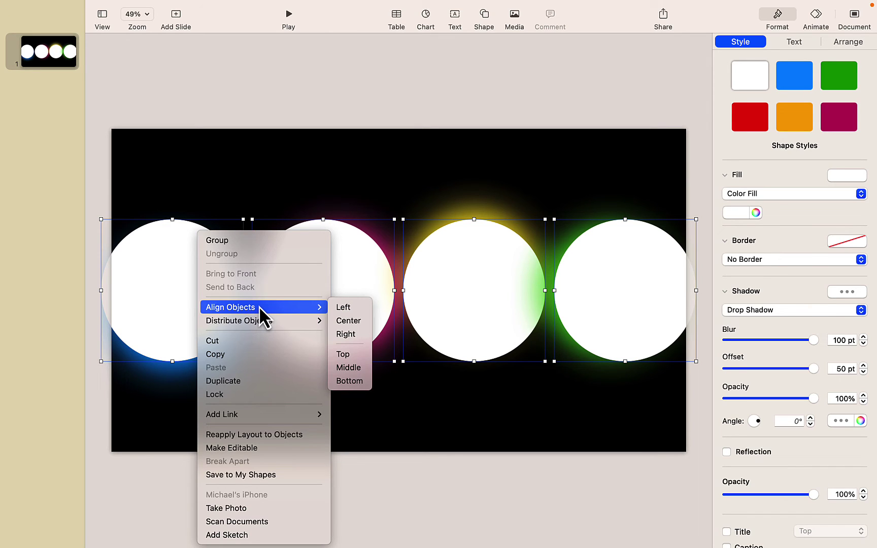
{"action": "left_click", "coordinate": [351, 321]}
{"action": "left_click", "coordinate": [433, 419]}
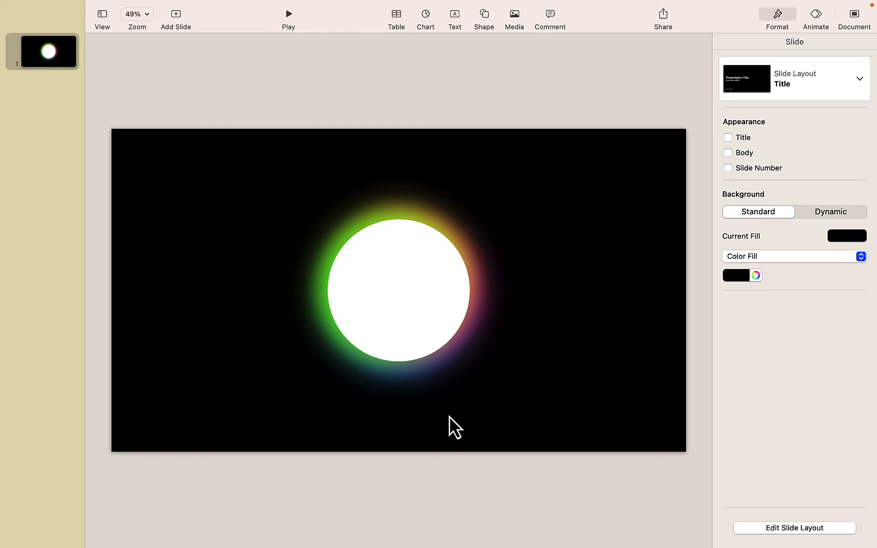
Fill the stacked circles with black so only the rainbow glow ring shows
{"action": "left_click_drag", "start_coordinate": [496, 406], "coordinate": [405, 306]}
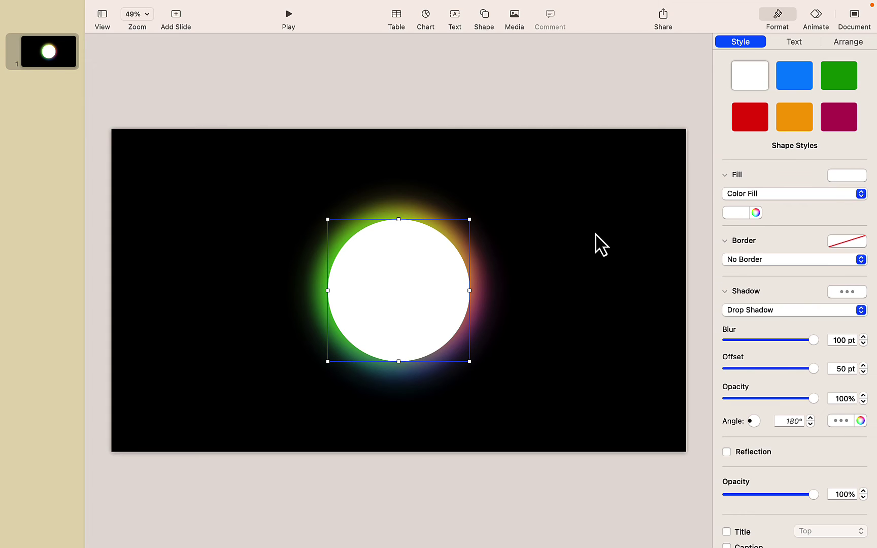
{"action": "left_click", "coordinate": [738, 212]}
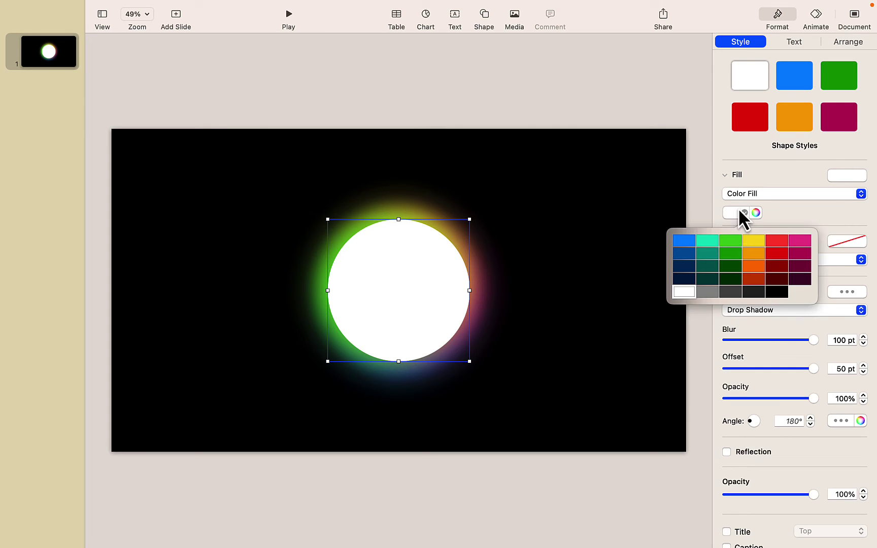
{"action": "left_click", "coordinate": [773, 293]}
{"action": "left_click", "coordinate": [653, 316]}
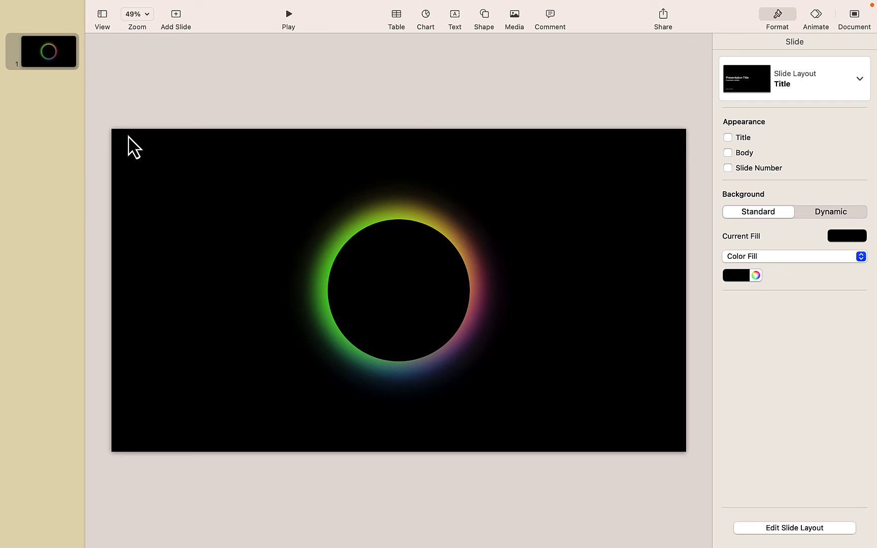
Duplicate slide 1 as a new slide 2
{"action": "left_click", "coordinate": [51, 52]}
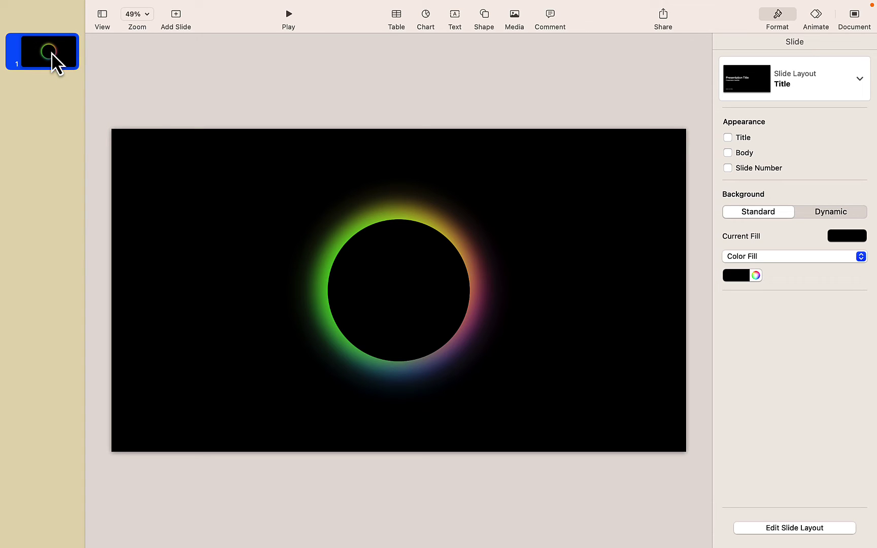
{"action": "key", "text": "super+d"}
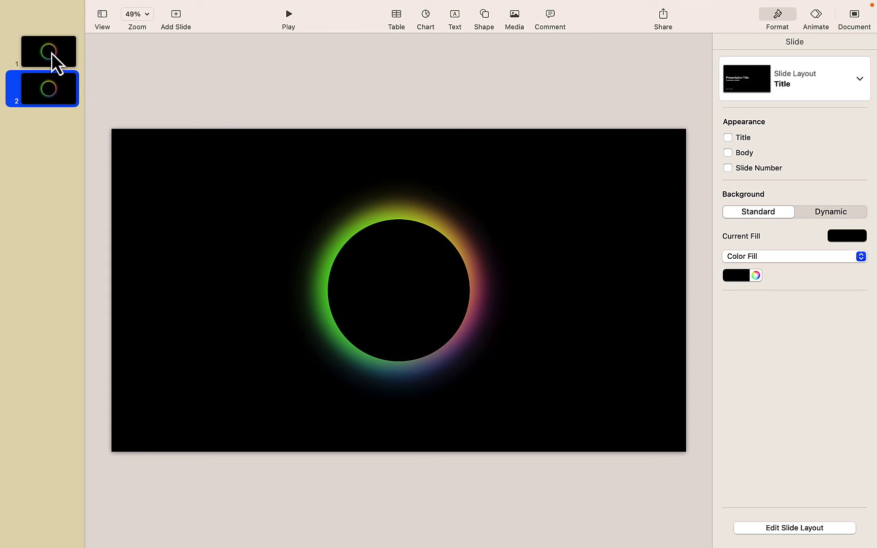
{"action": "left_click", "coordinate": [205, 238]}
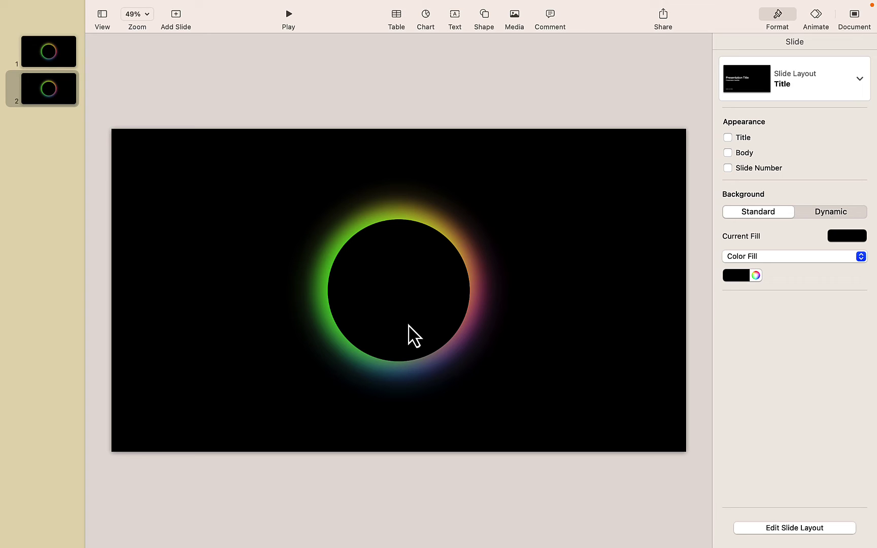
Spread slide 2's green, yellow, pink and blue glowing circles apart into a horizontal row
{"action": "left_click_drag", "start_coordinate": [409, 325], "coordinate": [222, 325]}
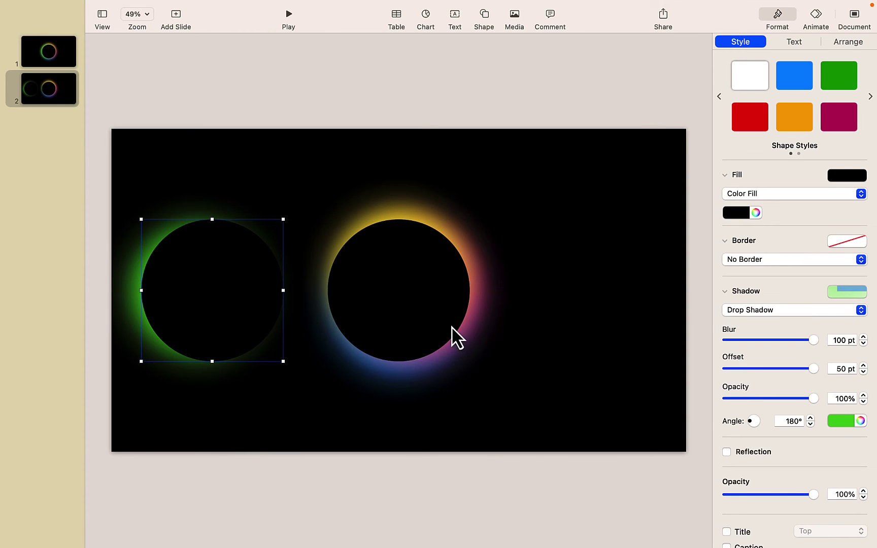
{"action": "left_click_drag", "start_coordinate": [453, 336], "coordinate": [670, 337]}
{"action": "left_click_drag", "start_coordinate": [440, 308], "coordinate": [513, 317]}
{"action": "left_click_drag", "start_coordinate": [366, 309], "coordinate": [303, 296]}
Set the green circle's shadow angle to 270° and the blue circle's to 90°
{"action": "left_click", "coordinate": [287, 427]}
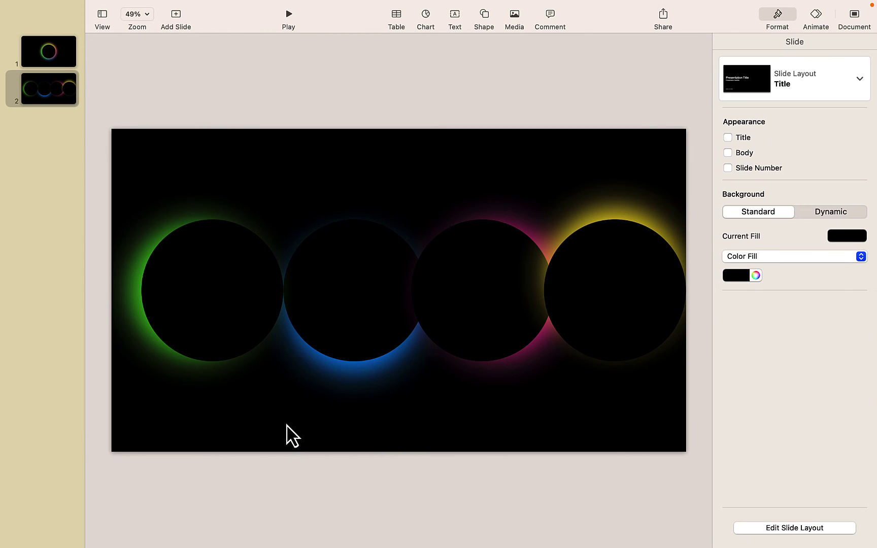
{"action": "left_click", "coordinate": [222, 314]}
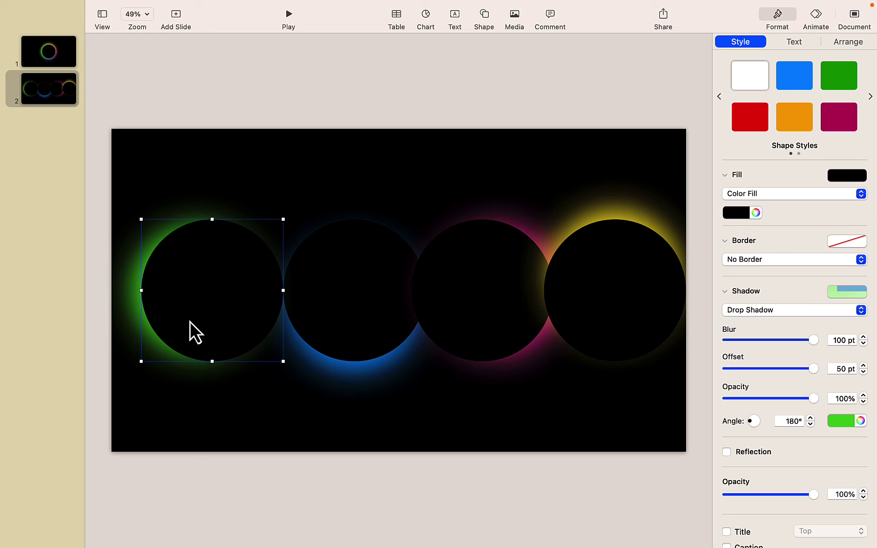
{"action": "double_click", "coordinate": [791, 420]}
{"action": "type", "text": "270"}
{"action": "key", "text": "Return"}
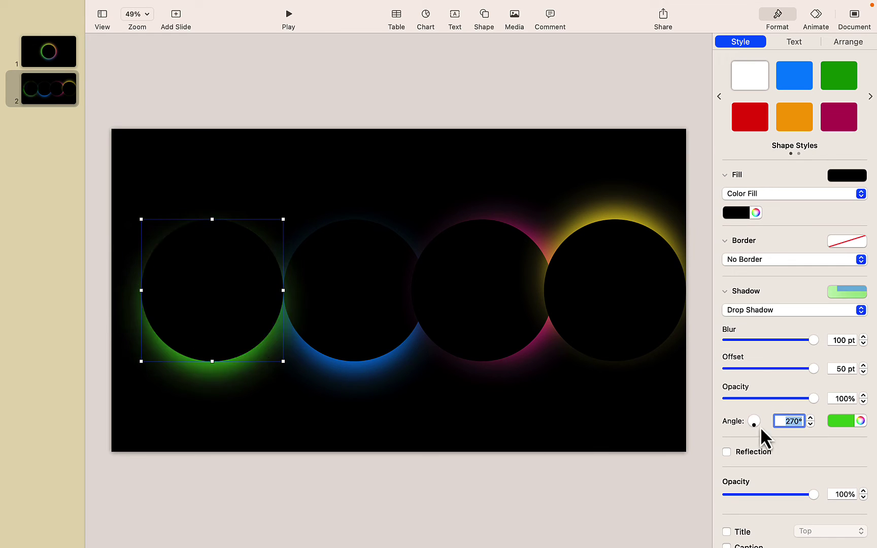
{"action": "left_click", "coordinate": [329, 305]}
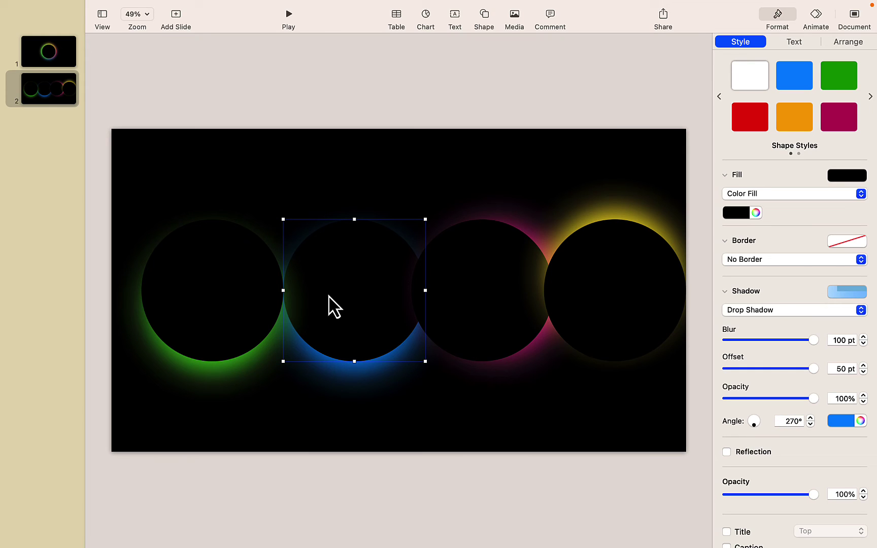
{"action": "double_click", "coordinate": [788, 421]}
{"action": "type", "text": "90"}
{"action": "key", "text": "Return"}
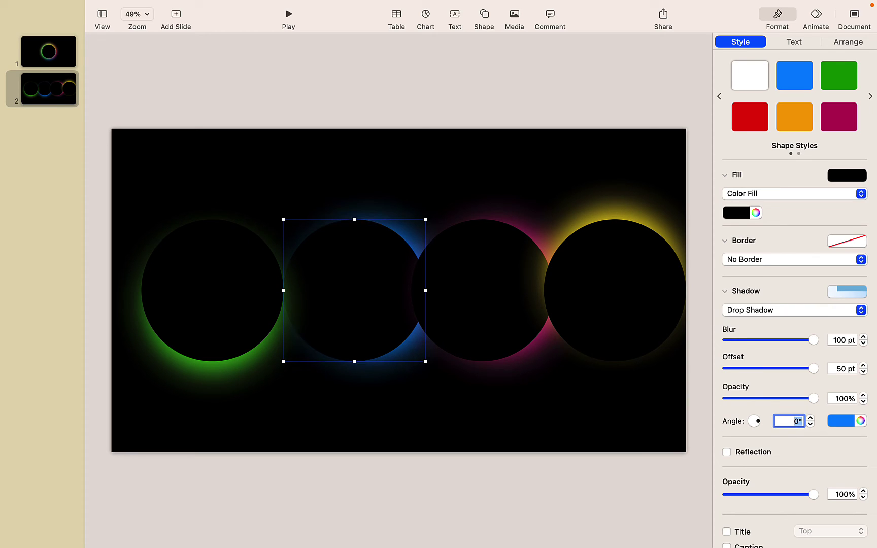
Set the pink circle's shadow angle to 90° and the yellow circle's to 180°
{"action": "left_click", "coordinate": [494, 294]}
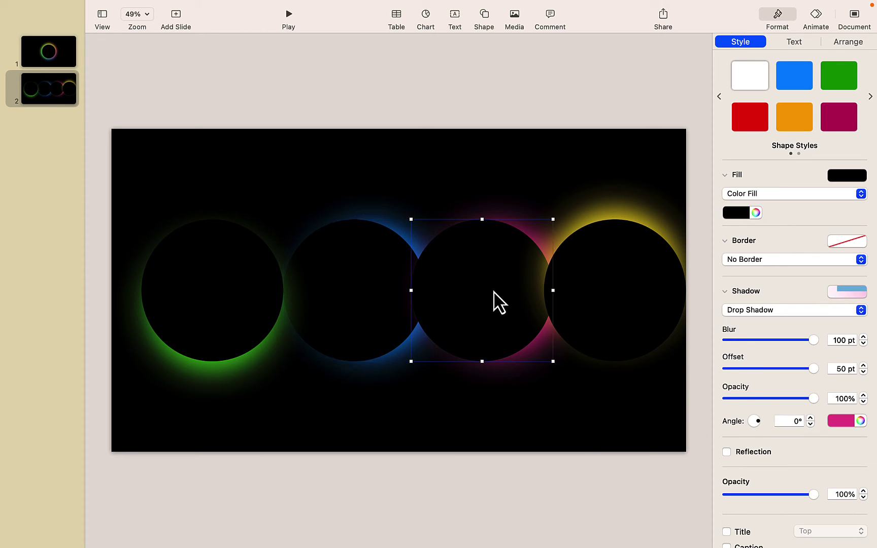
{"action": "double_click", "coordinate": [793, 422]}
{"action": "type", "text": "90"}
{"action": "key", "text": "Return"}
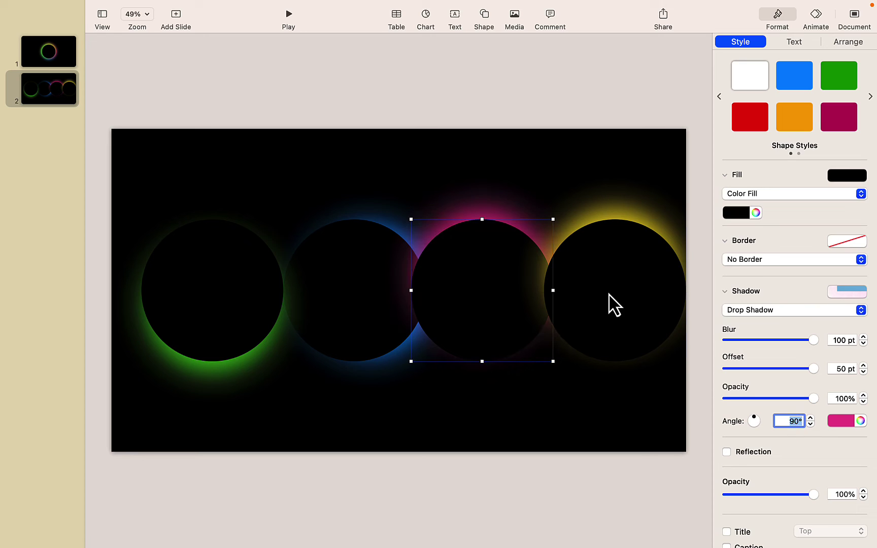
{"action": "left_click", "coordinate": [611, 304]}
{"action": "double_click", "coordinate": [787, 422]}
{"action": "type", "text": "180"}
{"action": "key", "text": "Return"}
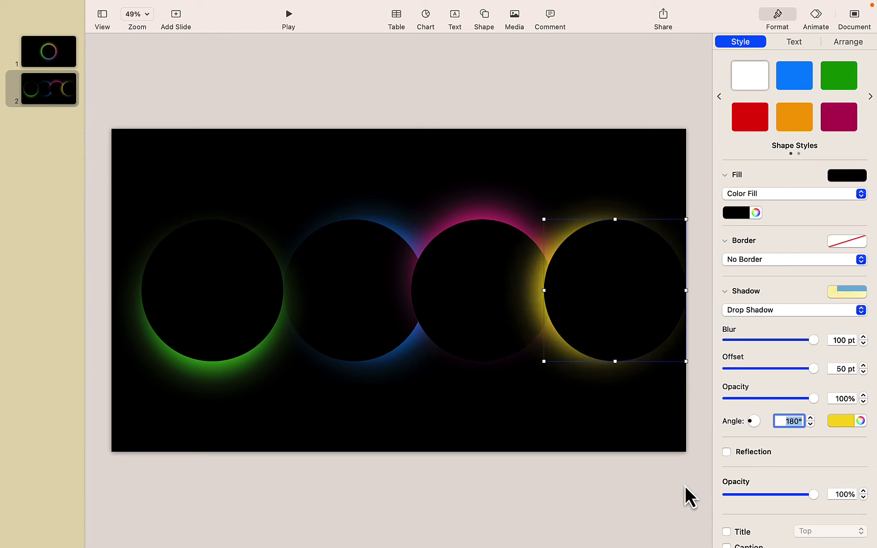
{"action": "left_click", "coordinate": [642, 440]}
Center-align slide 2's four circles into a single stacked eclipse ring
{"action": "left_click_drag", "start_coordinate": [633, 407], "coordinate": [153, 288]}
{"action": "right_click", "coordinate": [204, 278]}
{"action": "mouse_move", "coordinate": [287, 307]}
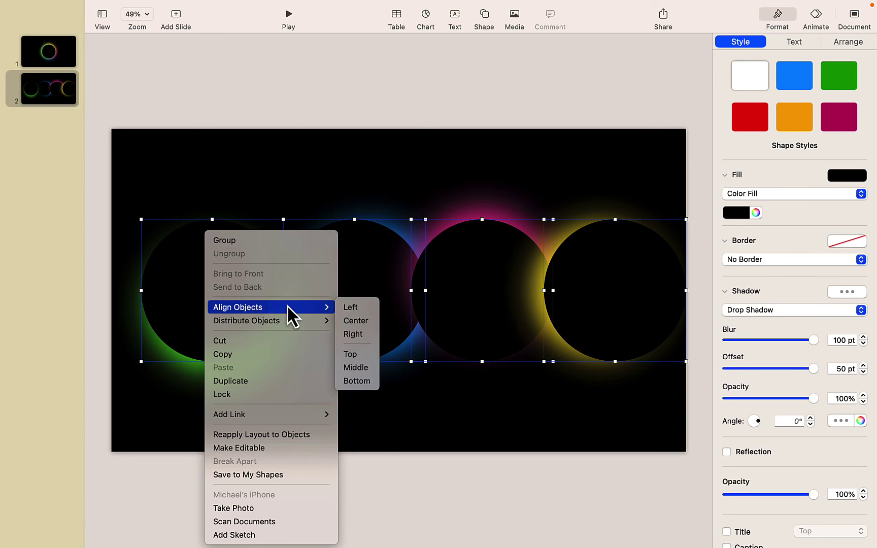
{"action": "left_click", "coordinate": [356, 321]}
Flip between slides 1 and 2 to compare the rotated glow colours
{"action": "left_click", "coordinate": [57, 92]}
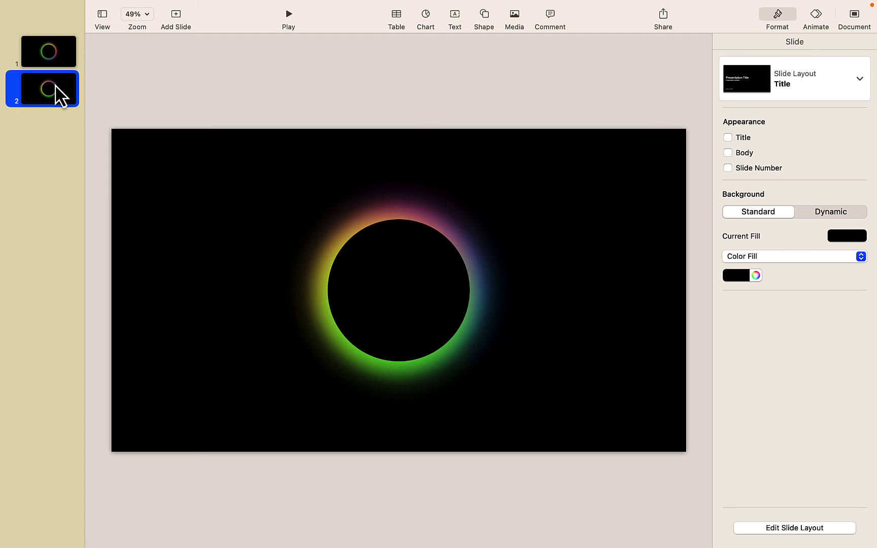
{"action": "left_click", "coordinate": [58, 54]}
{"action": "key", "text": "Down"}
{"action": "key", "text": "Up"}
{"action": "key", "text": "Down"}
{"action": "key", "text": "Up"}
{"action": "key", "text": "Down"}
{"action": "key", "text": "Up"}
{"action": "key", "text": "Down"}
{"action": "key", "text": "Up"}
{"action": "key", "text": "Down"}
Undo the stacking on slide 2 and duplicate it as slide 3
{"action": "left_click", "coordinate": [206, 219]}
{"action": "key", "text": "super+a"}
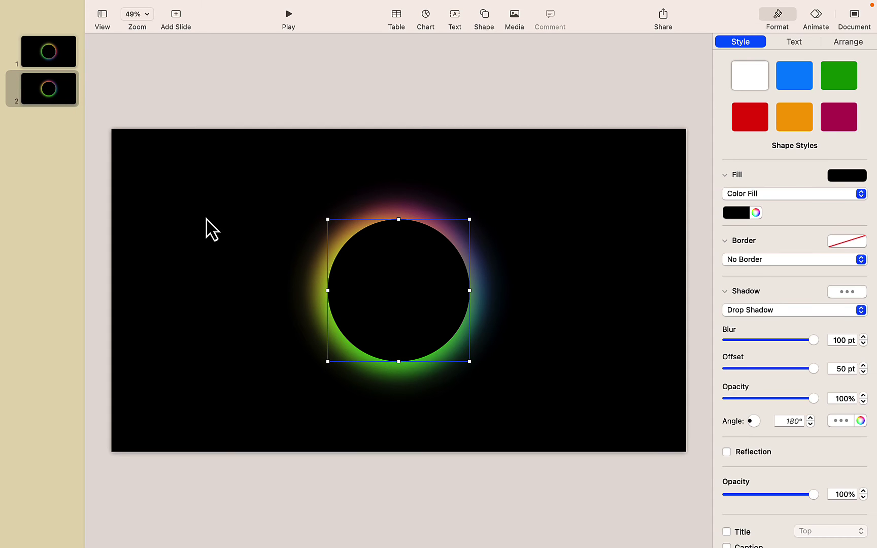
{"action": "key", "text": "cmd+z"}
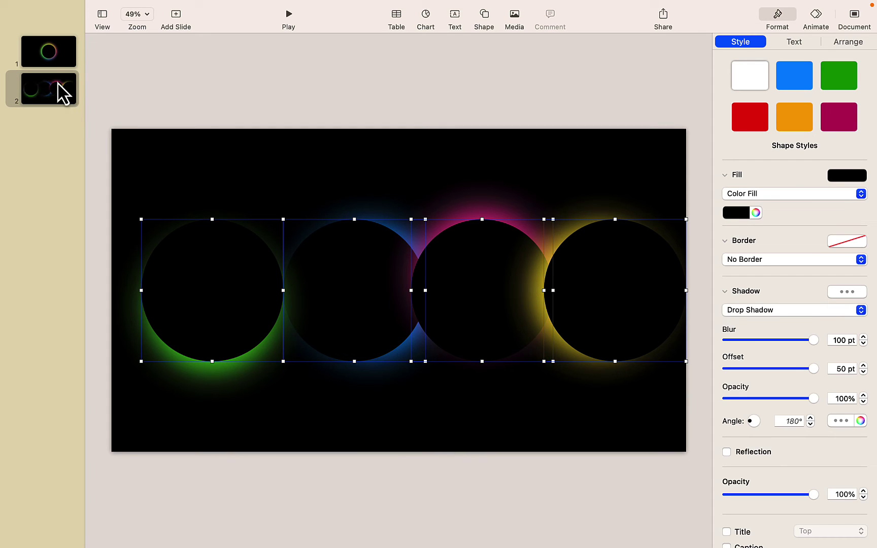
{"action": "left_click", "coordinate": [57, 81]}
{"action": "key", "text": "super+d"}
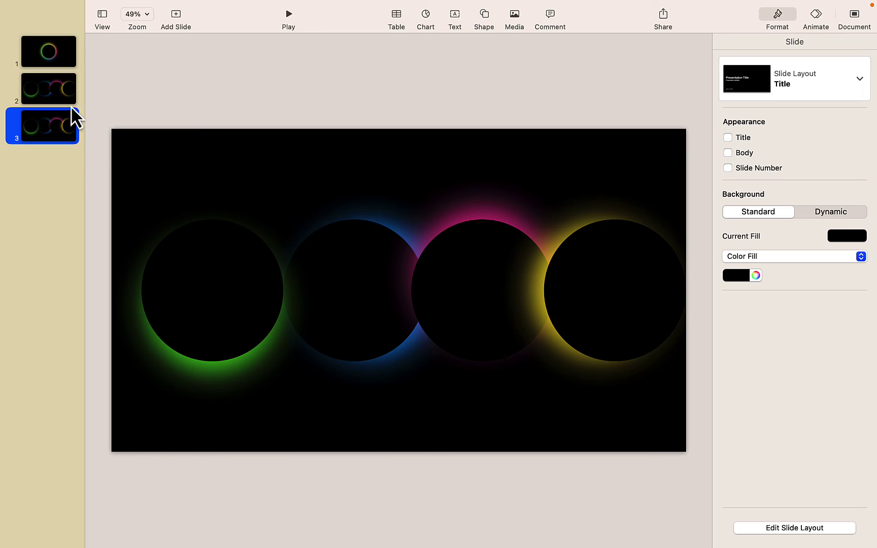
On slide 3, set the green circle's shadow angle to 0° and the blue circle's to 90°
{"action": "left_click", "coordinate": [188, 342]}
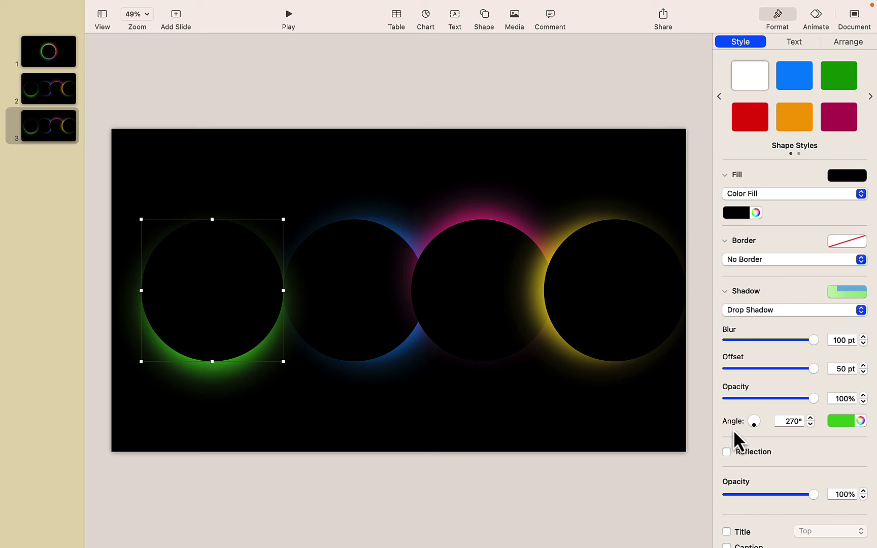
{"action": "double_click", "coordinate": [797, 421]}
{"action": "type", "text": "0"}
{"action": "key", "text": "Return"}
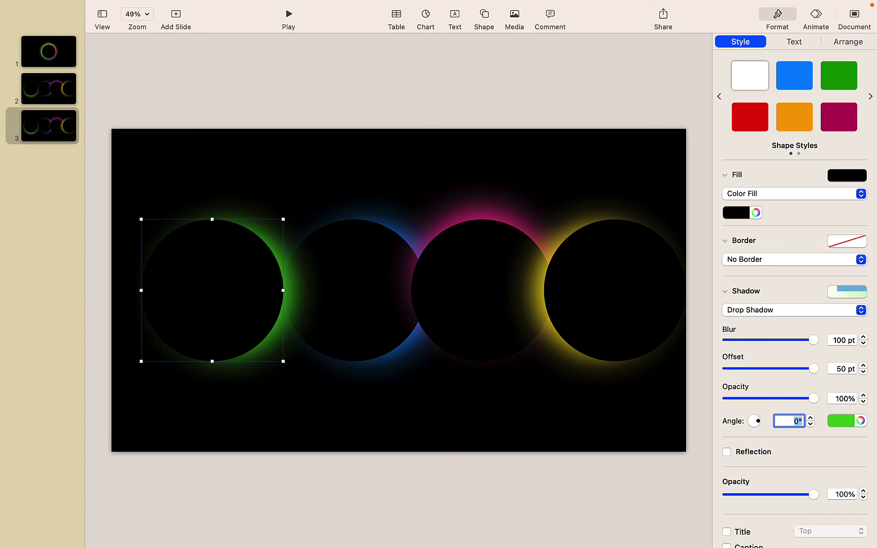
{"action": "left_click", "coordinate": [328, 315]}
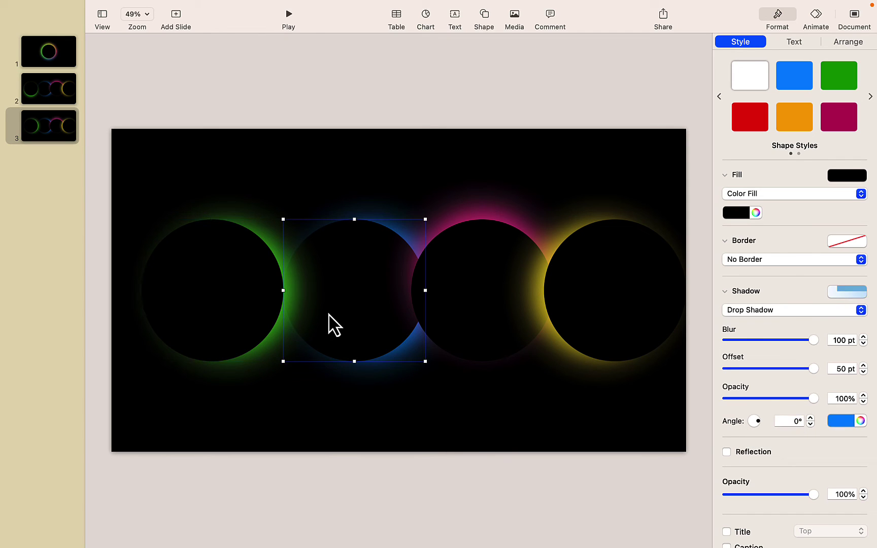
{"action": "double_click", "coordinate": [788, 422]}
{"action": "type", "text": "90"}
{"action": "key", "text": "Return"}
Set the pink circle's shadow angle to 180° and the yellow circle's to 270°
{"action": "left_click", "coordinate": [471, 317]}
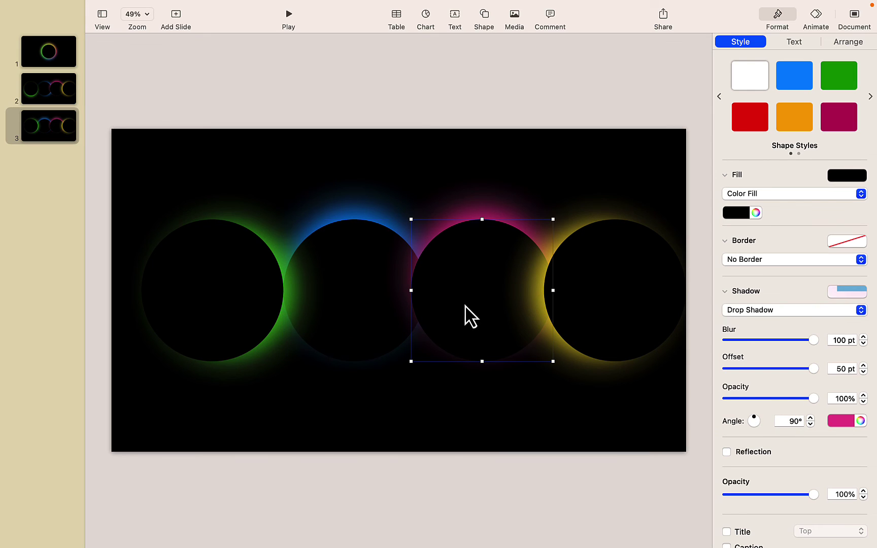
{"action": "double_click", "coordinate": [791, 421]}
{"action": "type", "text": "180"}
{"action": "key", "text": "Return"}
{"action": "left_click", "coordinate": [581, 299]}
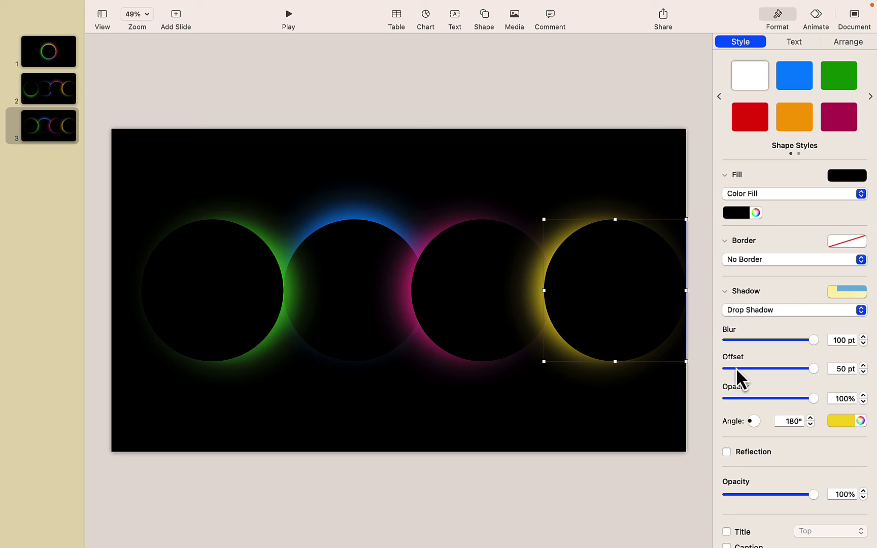
{"action": "double_click", "coordinate": [774, 423]}
{"action": "type", "text": "270"}
{"action": "key", "text": "Return"}
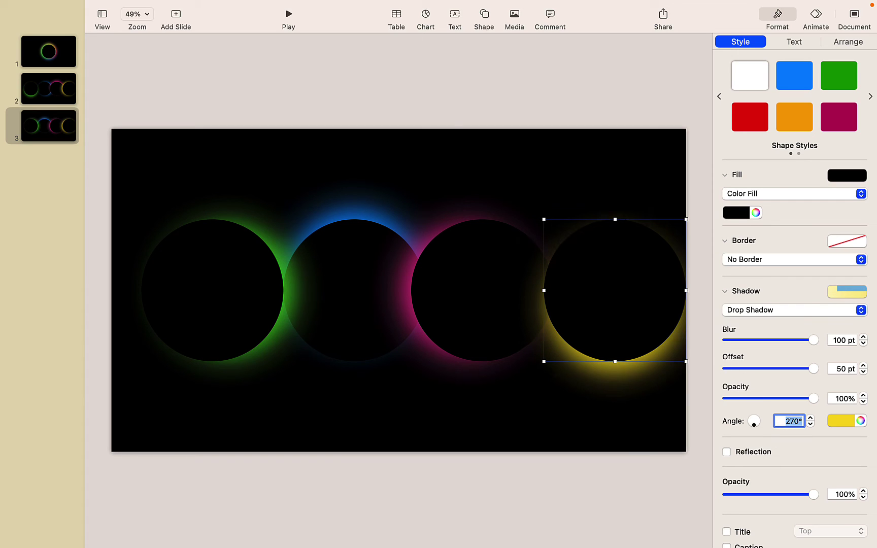
Duplicate slide 3 as a new slide 4 and set the green circle's shadow angle to 90°
{"action": "left_click", "coordinate": [50, 134]}
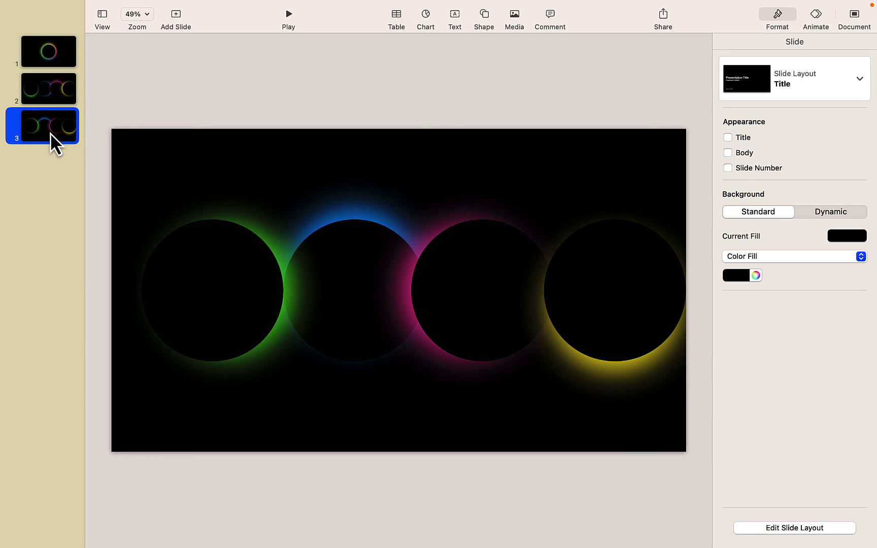
{"action": "key", "text": "super+d"}
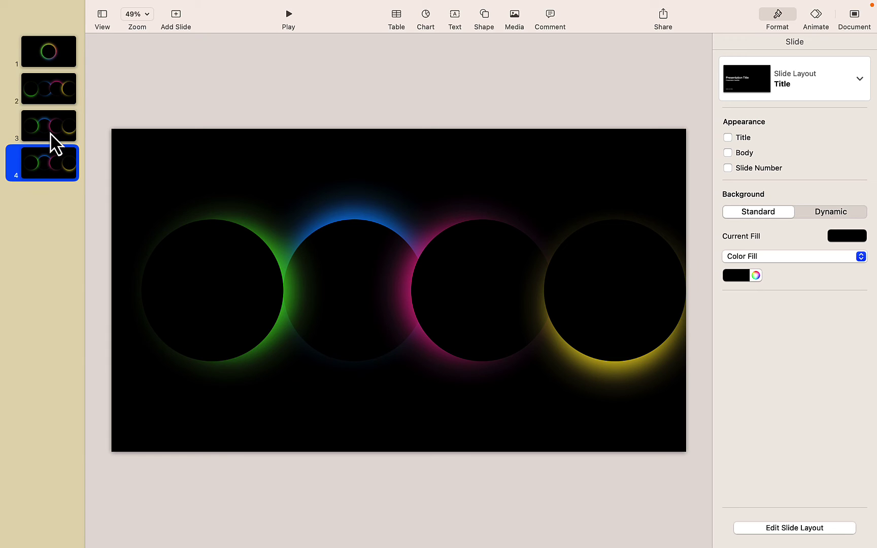
{"action": "left_click", "coordinate": [241, 319]}
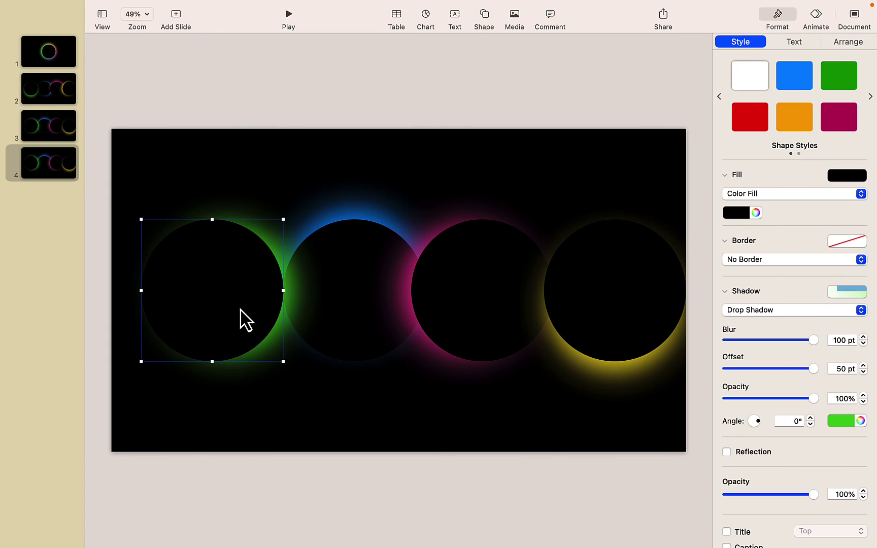
{"action": "left_click", "coordinate": [793, 422]}
{"action": "type", "text": "90"}
{"action": "key", "text": "Return"}
Set the shadow angle to 270° on both the blue and pink circles
{"action": "left_click", "coordinate": [355, 309]}
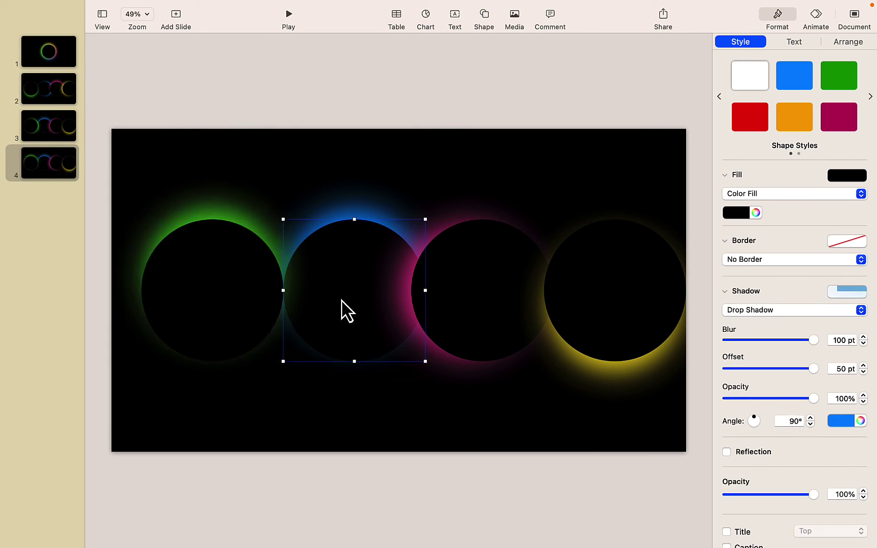
{"action": "left_click", "coordinate": [796, 421]}
{"action": "type", "text": "270"}
{"action": "key", "text": "Return"}
{"action": "left_click", "coordinate": [498, 332]}
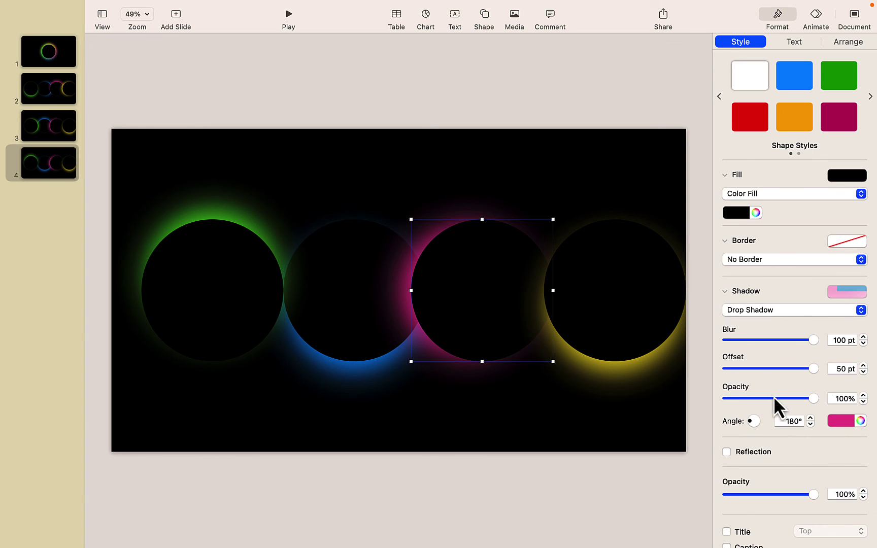
{"action": "left_click", "coordinate": [784, 422]}
{"action": "type", "text": "270"}
{"action": "key", "text": "Return"}
Change the blue circle's shadow angle to 180° and the yellow circle's to 45°
{"action": "left_click", "coordinate": [359, 317]}
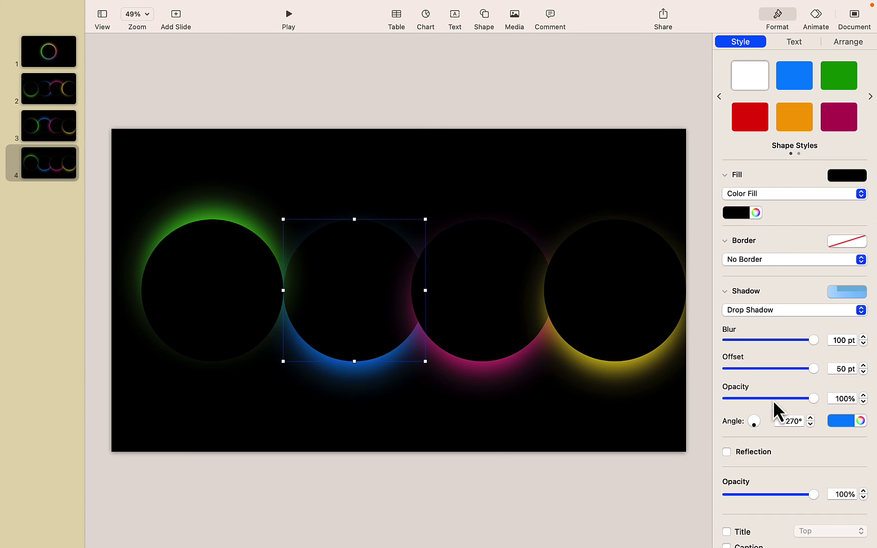
{"action": "left_click", "coordinate": [780, 420]}
{"action": "type", "text": "180"}
{"action": "key", "text": "Return"}
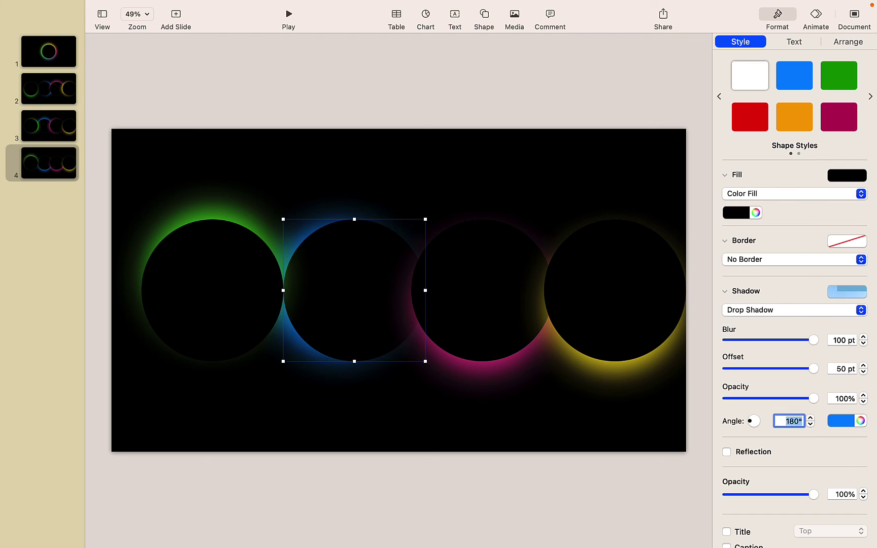
{"action": "left_click", "coordinate": [650, 339]}
{"action": "left_click", "coordinate": [791, 421]}
{"action": "type", "text": "45"}
{"action": "key", "text": "Return"}
On slide 4, center-align the four circles into one ring and move it to the slide centre
{"action": "left_click_drag", "start_coordinate": [617, 417], "coordinate": [242, 301]}
{"action": "right_click", "coordinate": [242, 301]}
{"action": "mouse_move", "coordinate": [254, 307]}
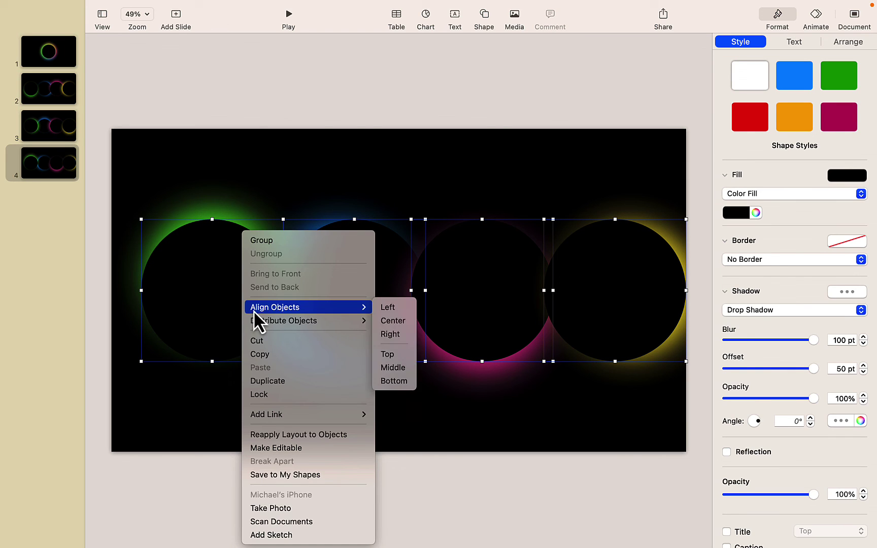
{"action": "left_click", "coordinate": [394, 325]}
{"action": "mouse_move", "coordinate": [404, 323]}
{"action": "left_mouse_down"}
{"action": "mouse_move", "coordinate": [390, 312]}
{"action": "mouse_move", "coordinate": [392, 323]}
{"action": "left_mouse_up"}
{"action": "left_click", "coordinate": [43, 162]}
On slide 3, stack the four circles with Align Center and place the ring at the slide centre
{"action": "left_click", "coordinate": [66, 130]}
{"action": "key", "text": "super+a"}
{"action": "left_click_drag", "start_coordinate": [203, 295], "coordinate": [220, 309]}
{"action": "right_click", "coordinate": [217, 298]}
{"action": "mouse_move", "coordinate": [244, 314]}
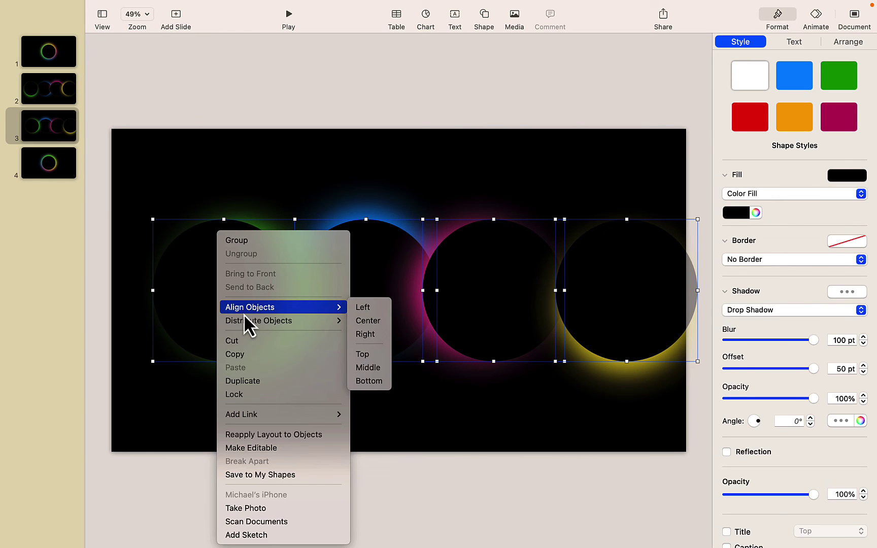
{"action": "left_click", "coordinate": [379, 319]}
{"action": "left_click_drag", "start_coordinate": [452, 304], "coordinate": [423, 303]}
On slide 2, center-align all four circles into one ring and centre it on the slide
{"action": "left_click", "coordinate": [44, 96]}
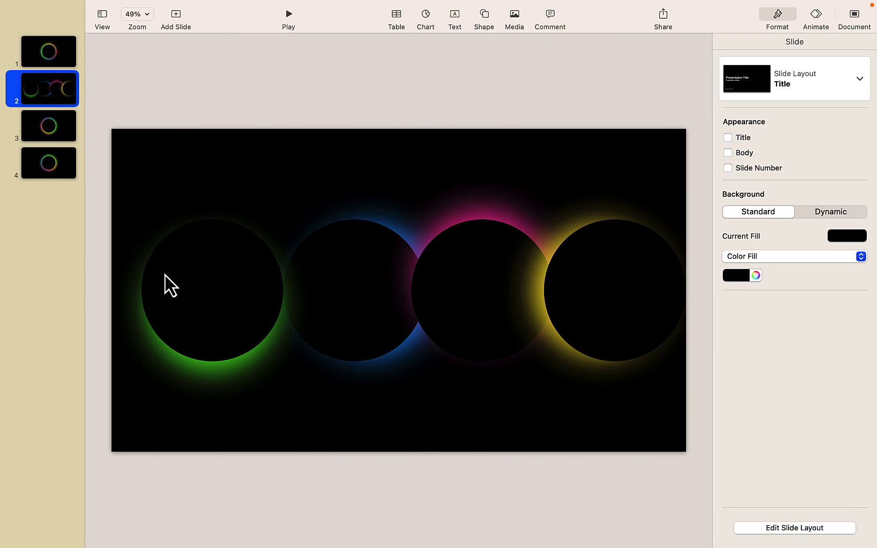
{"action": "left_click", "coordinate": [173, 295]}
{"action": "key", "text": "super+a"}
{"action": "right_click", "coordinate": [172, 289]}
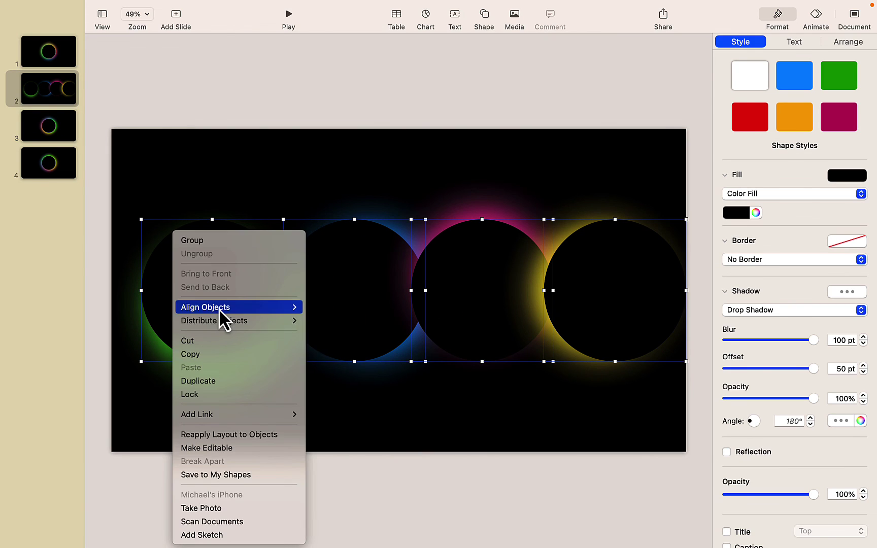
{"action": "mouse_move", "coordinate": [220, 308]}
{"action": "left_click", "coordinate": [319, 324]}
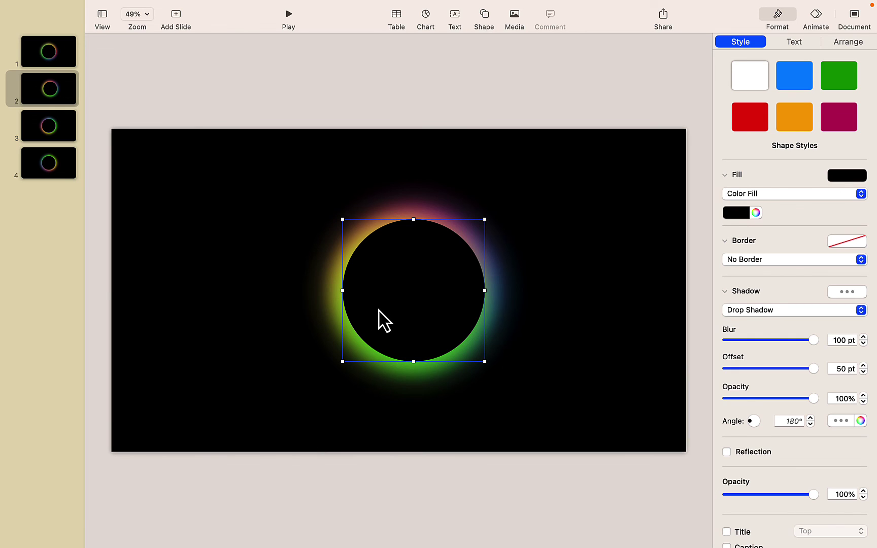
{"action": "left_click_drag", "start_coordinate": [384, 320], "coordinate": [364, 319]}
Select all four slides and apply the Magic Move transition
{"action": "left_click", "coordinate": [60, 56]}
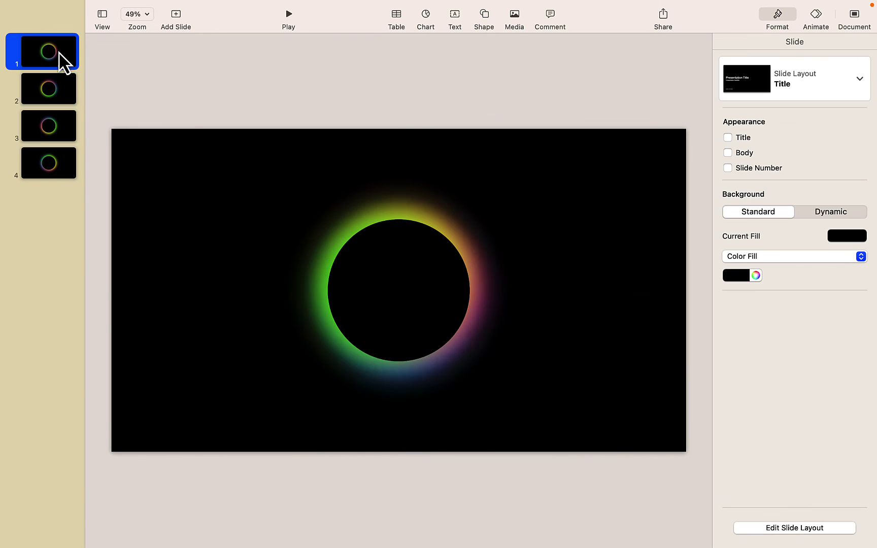
{"action": "key", "text": "End"}
{"action": "left_click", "coordinate": [54, 55]}
{"action": "key", "text": "super+a"}
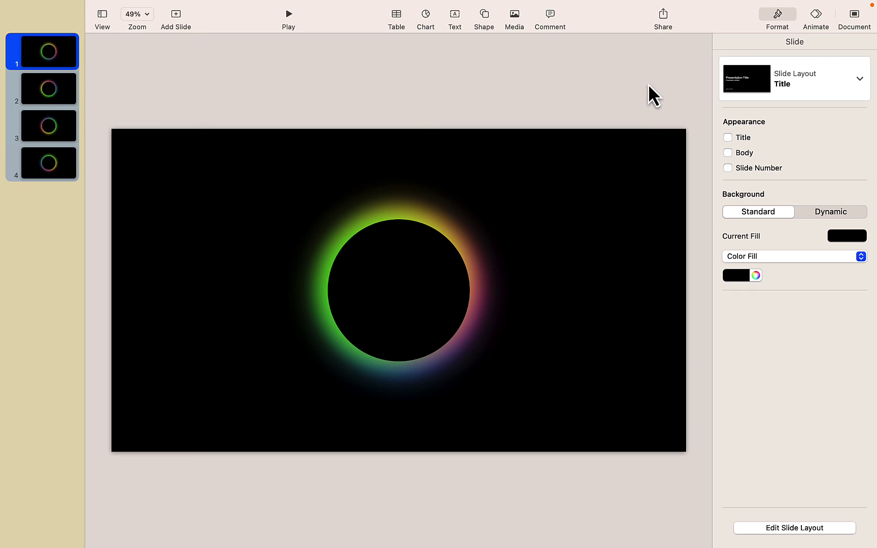
{"action": "left_click", "coordinate": [815, 14]}
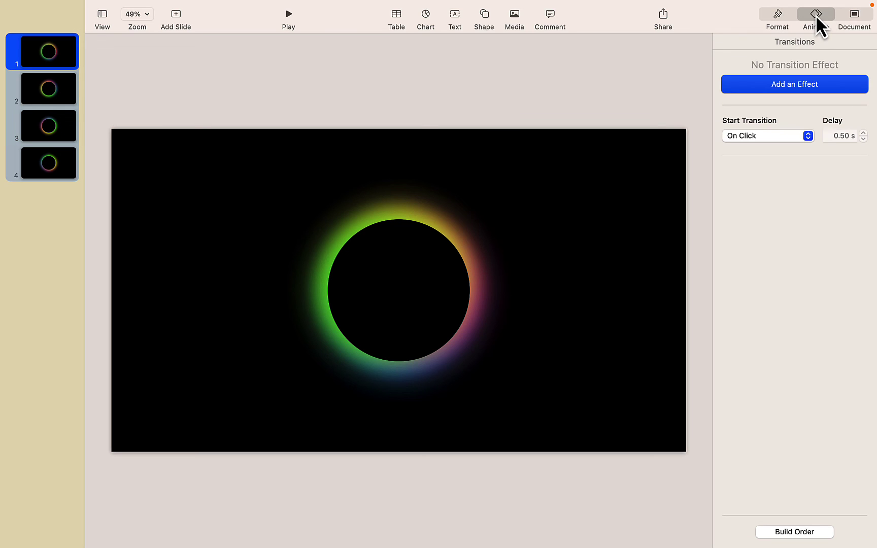
{"action": "left_click", "coordinate": [794, 86]}
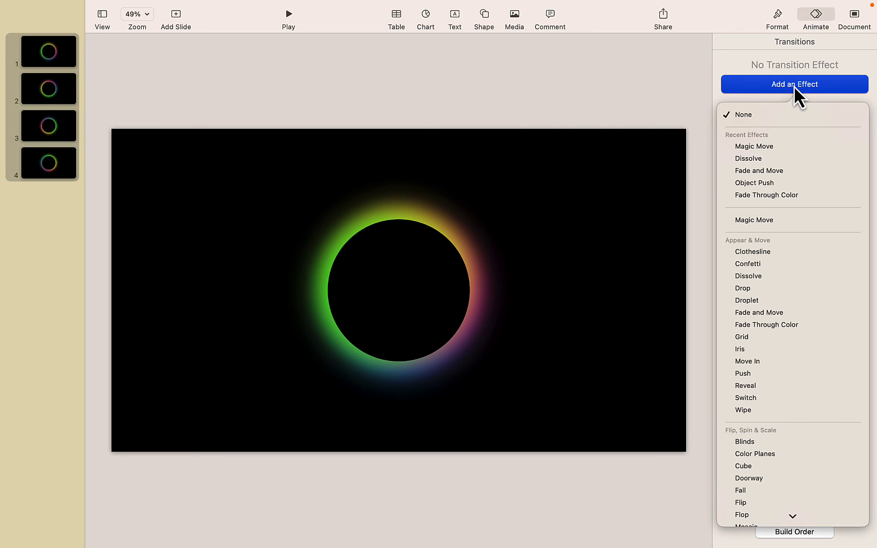
{"action": "left_click", "coordinate": [770, 146]}
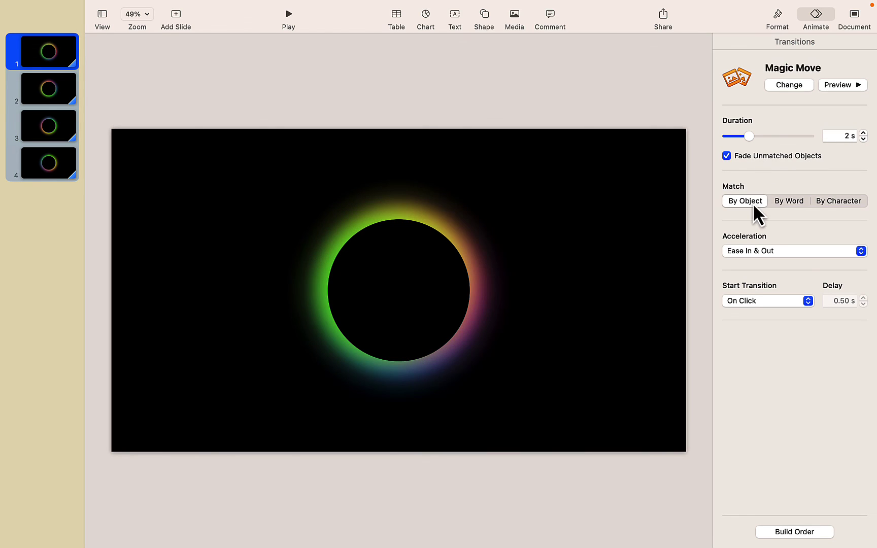
Set the transition to no acceleration, automatic start, 0 s delay and 1 s duration
{"action": "left_click", "coordinate": [751, 251]}
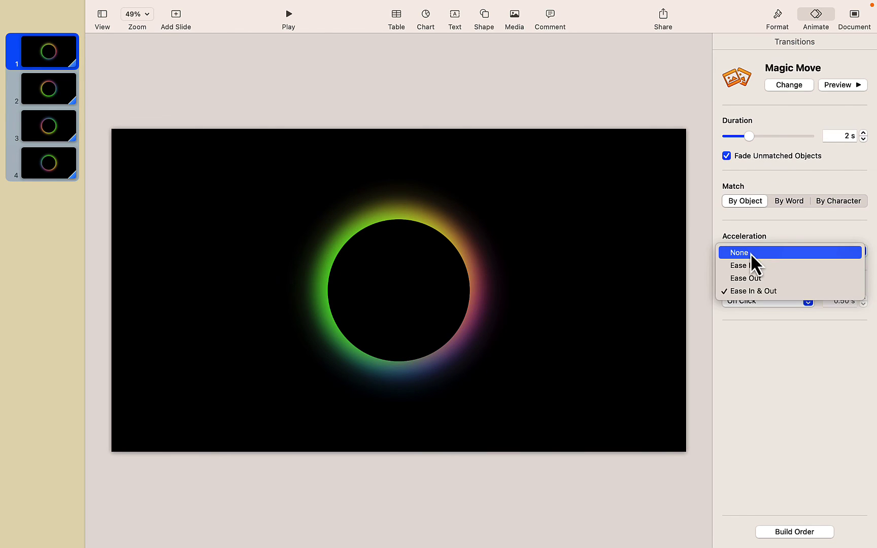
{"action": "left_click", "coordinate": [751, 254]}
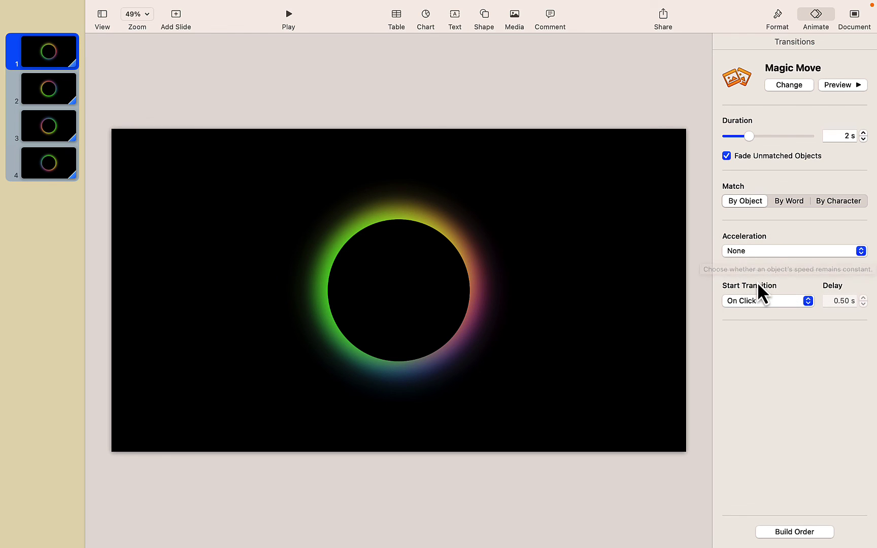
{"action": "left_click", "coordinate": [757, 302]}
{"action": "left_click", "coordinate": [757, 313]}
{"action": "left_click", "coordinate": [838, 302]}
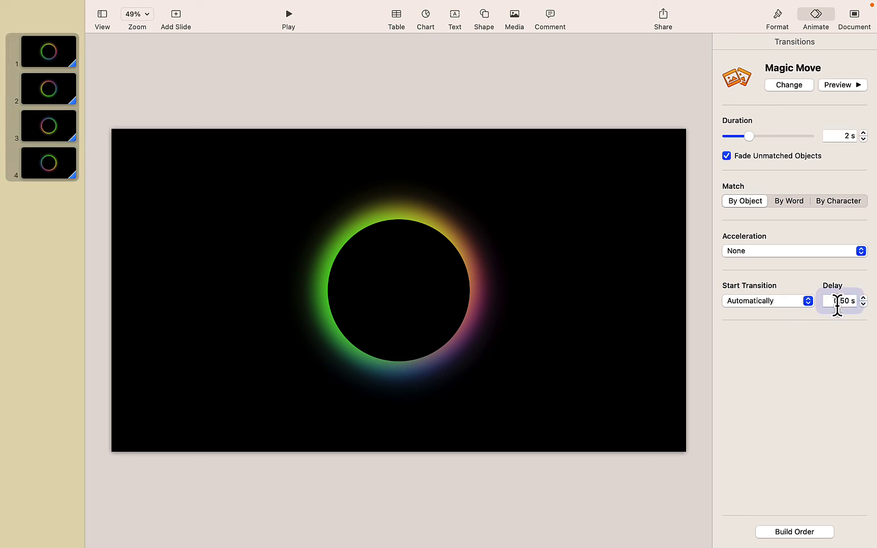
{"action": "type", "text": "0"}
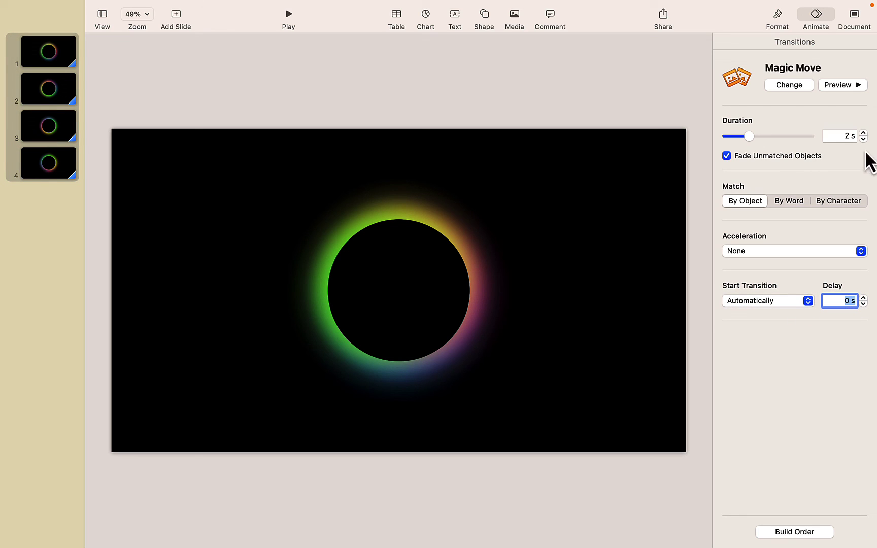
{"action": "left_click", "coordinate": [864, 139]}
{"action": "left_click", "coordinate": [864, 139]}
{"action": "left_click", "coordinate": [863, 140]}
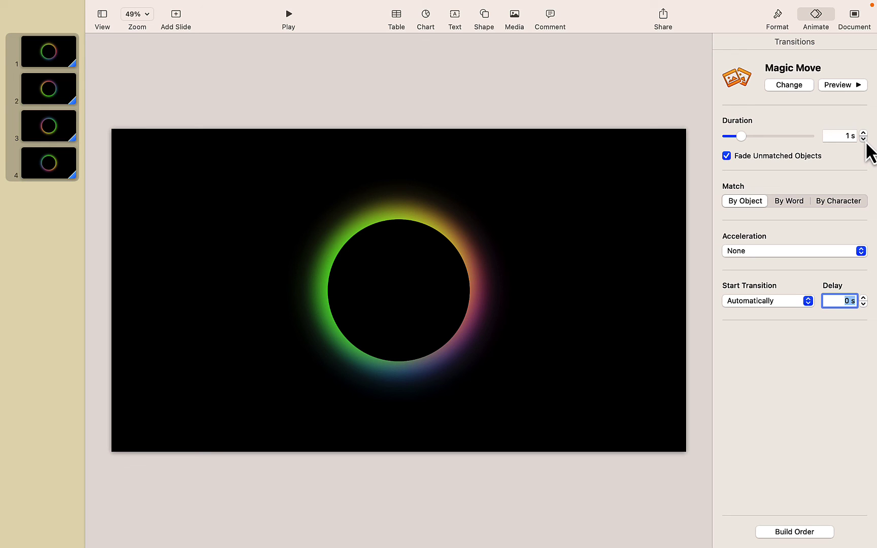
{"action": "left_click", "coordinate": [656, 86]}
Select all four ring slides and paste copies of them twice to lengthen the deck
{"action": "left_click", "coordinate": [61, 93]}
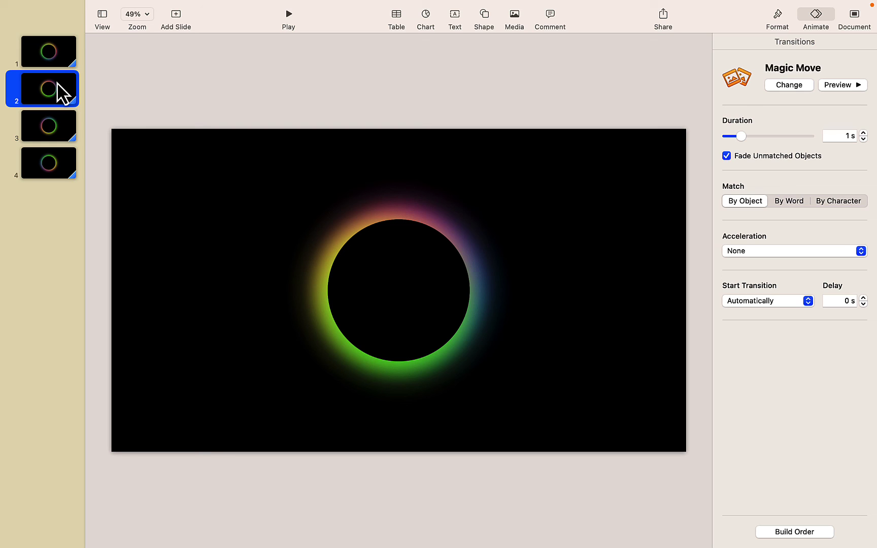
{"action": "key", "text": "super+a"}
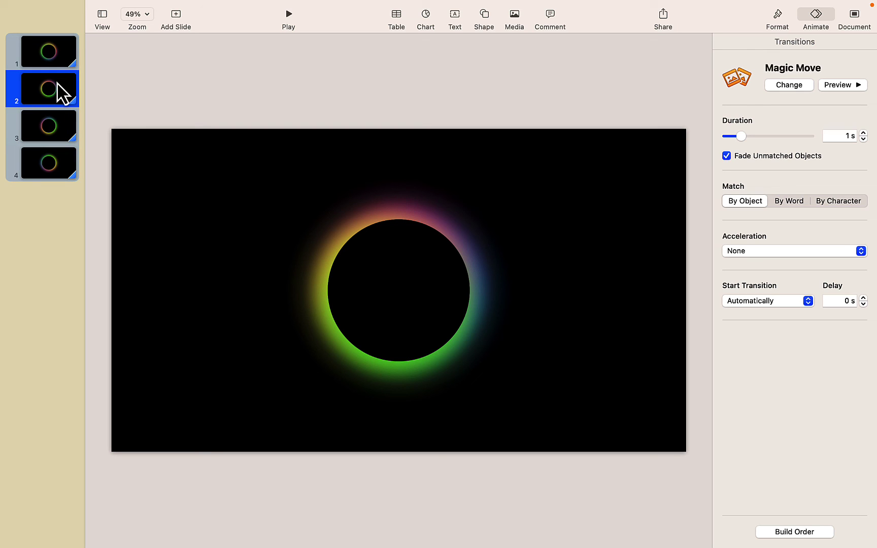
{"action": "key", "text": "super+v"}
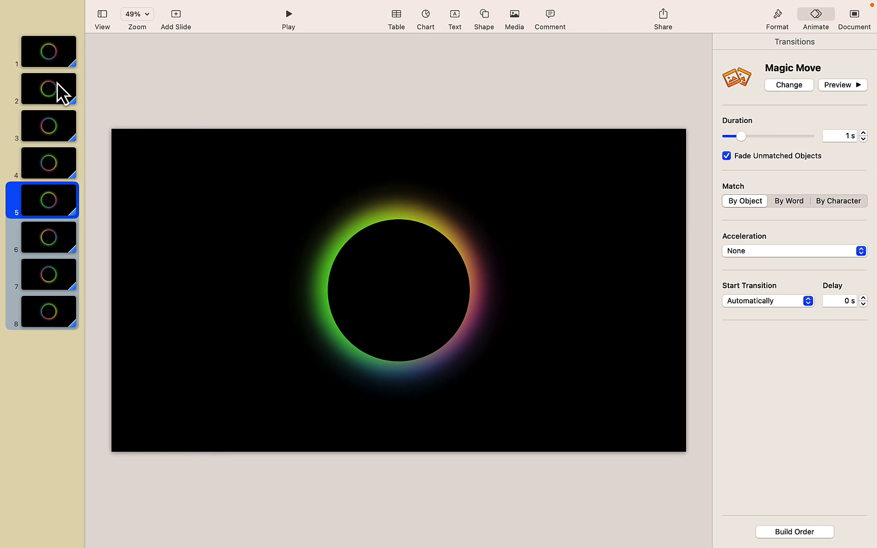
{"action": "key", "text": "super+v"}
{"action": "key", "text": "super+v"}
{"action": "key", "text": "super+v"}
{"action": "key", "text": "super+v"}
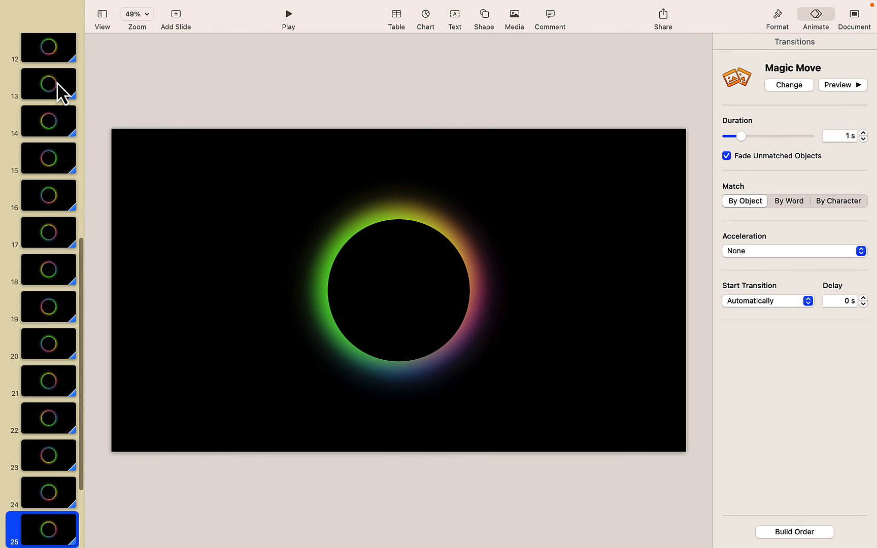
{"action": "scroll", "coordinate": [57, 83], "scroll_direction": "up", "scroll_amount": 10}
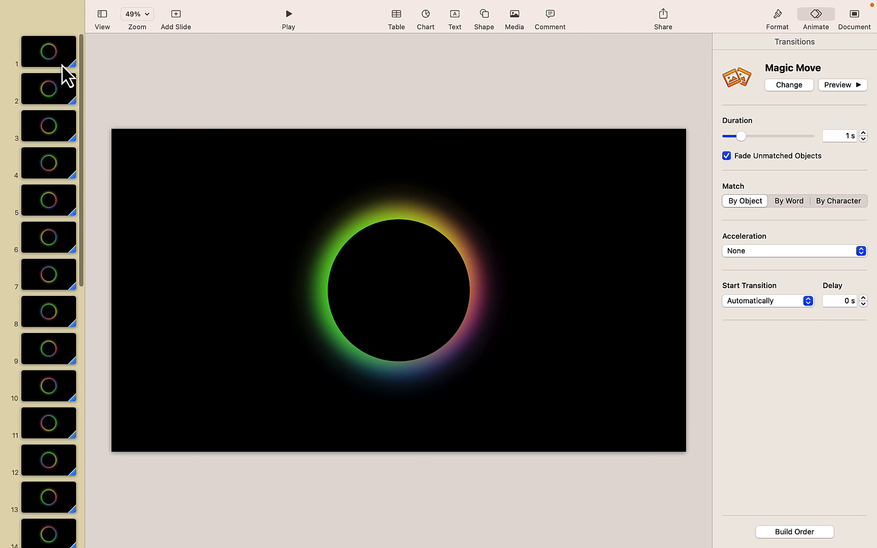
Select slide 1 in the slide navigator
{"action": "left_click", "coordinate": [64, 66]}
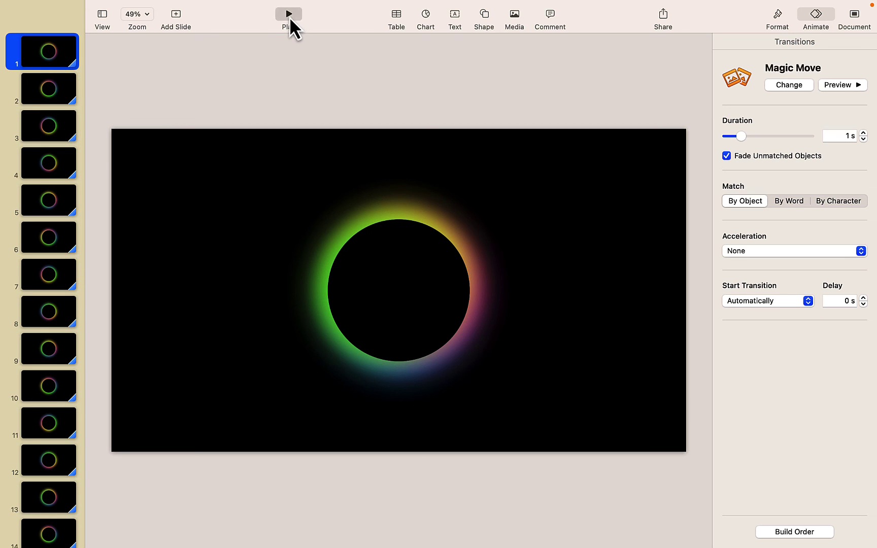